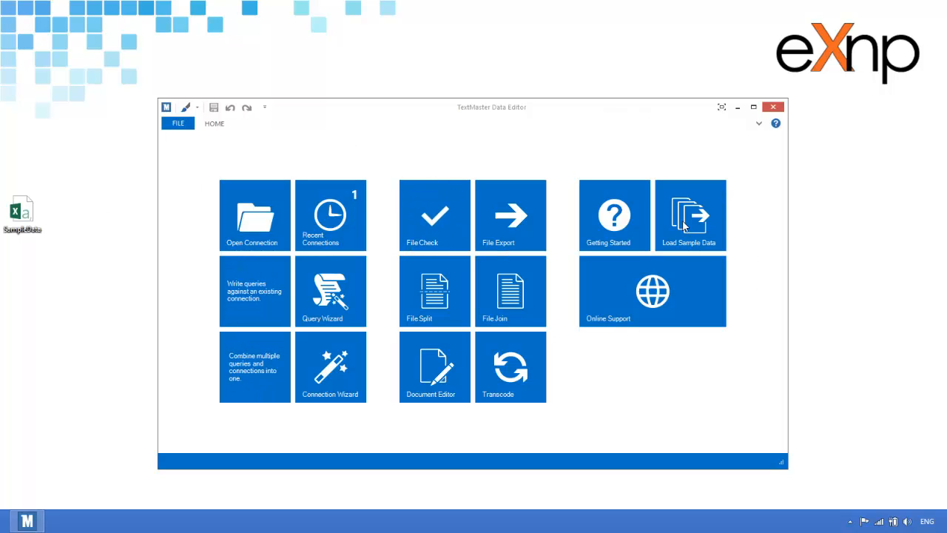
Open SampleData in Notepad, check that its first line holds the field names, then close it.
right_click(23, 211)
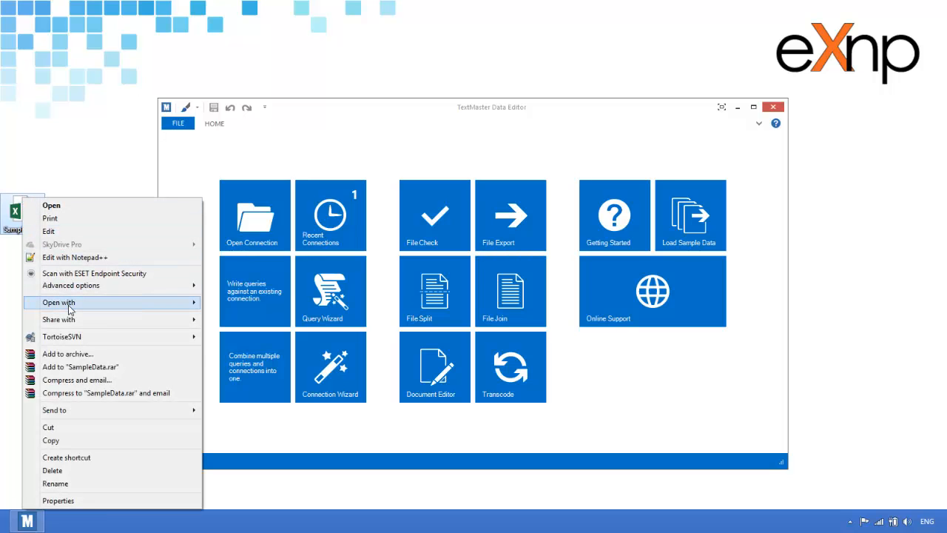
mouse_move(68, 305)
click(255, 312)
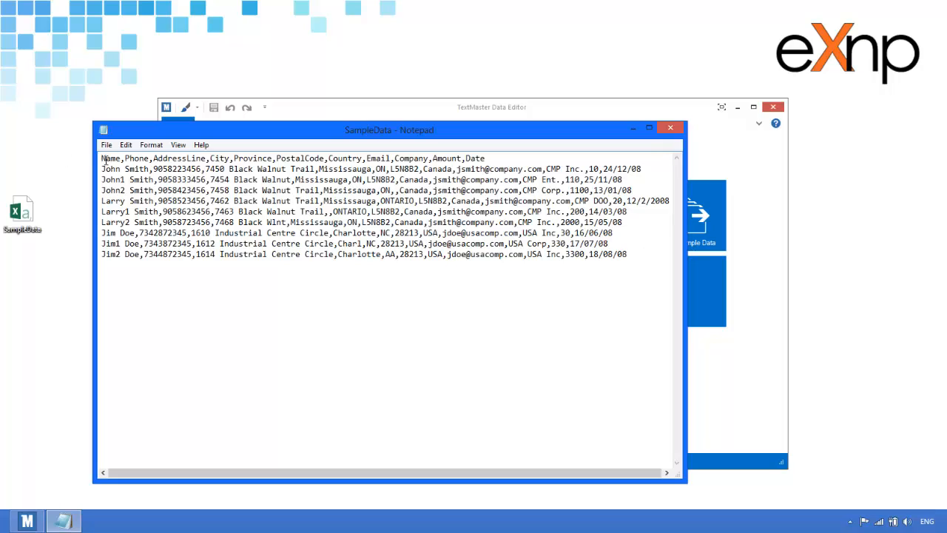
drag(104, 159, 491, 161)
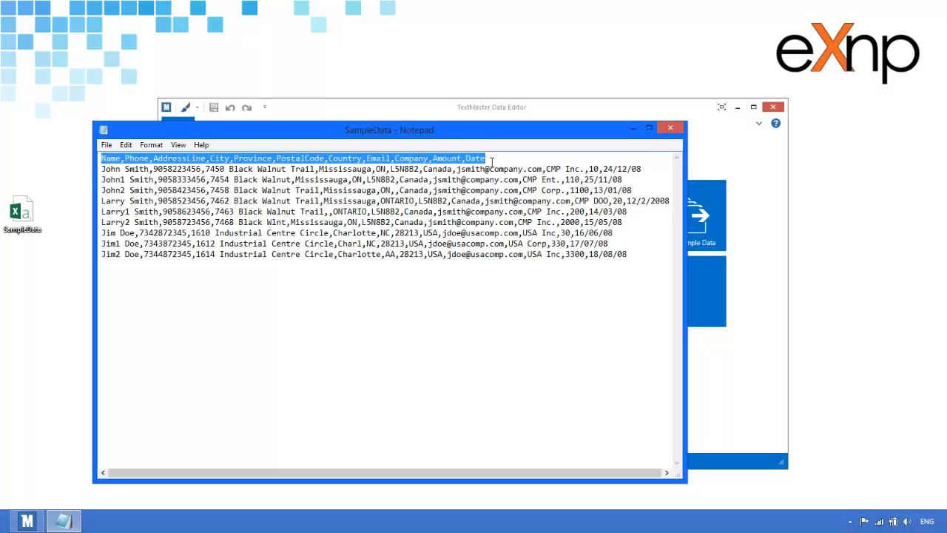
click(474, 202)
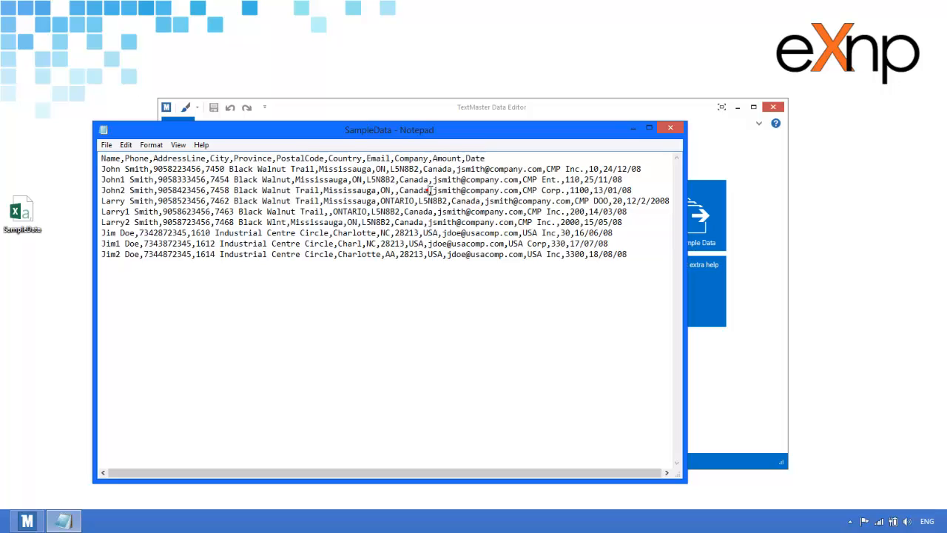
click(669, 130)
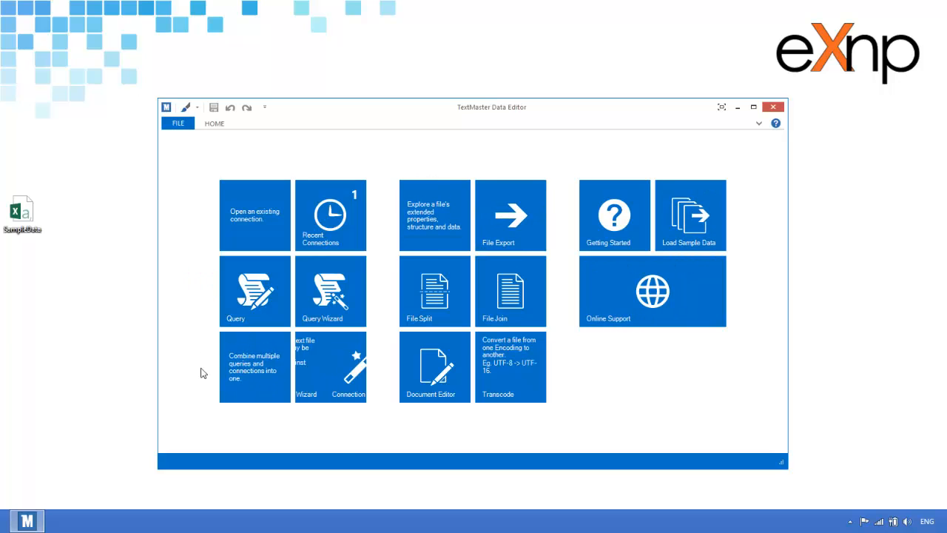
Start a new connection that uses the SampleData file as its data source.
click(319, 368)
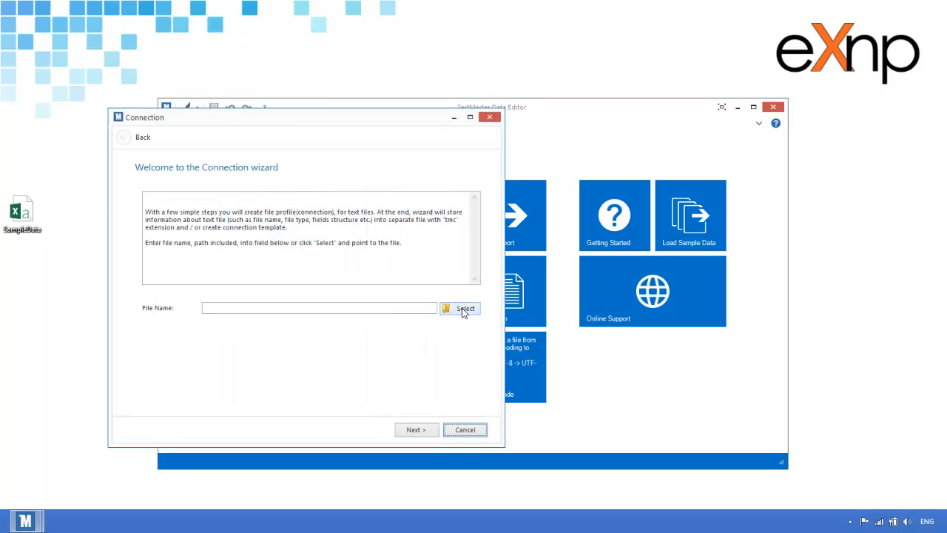
click(461, 308)
click(240, 270)
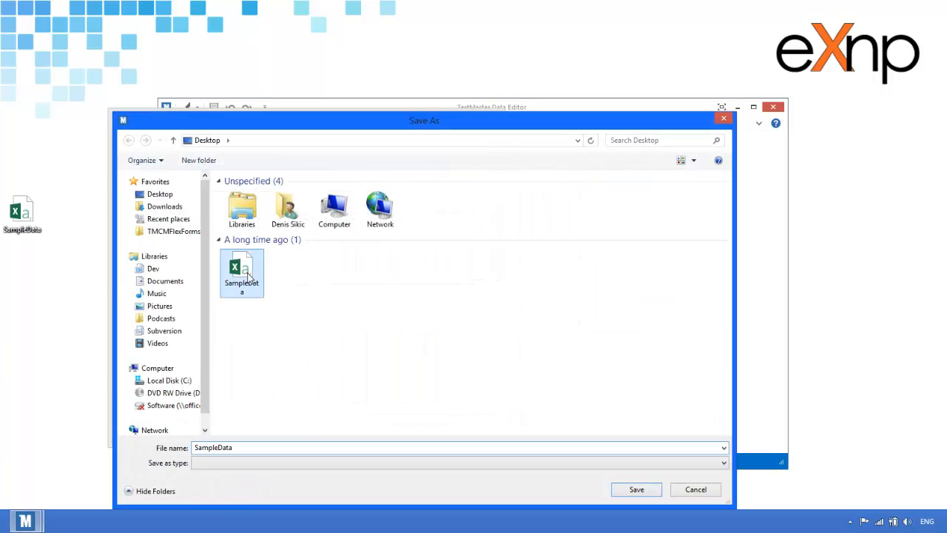
click(618, 487)
click(429, 430)
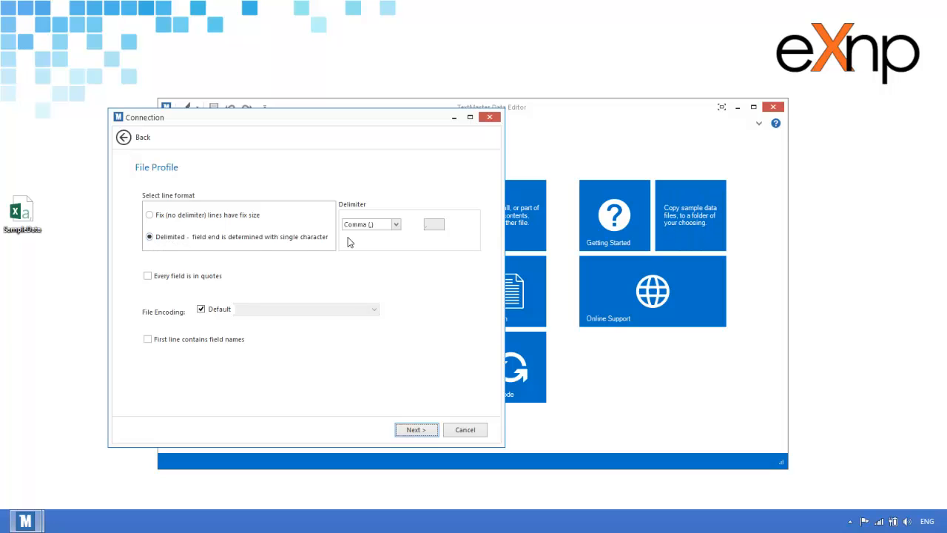
Keep Comma as the delimiter and mark the first line as field names.
click(397, 225)
click(398, 226)
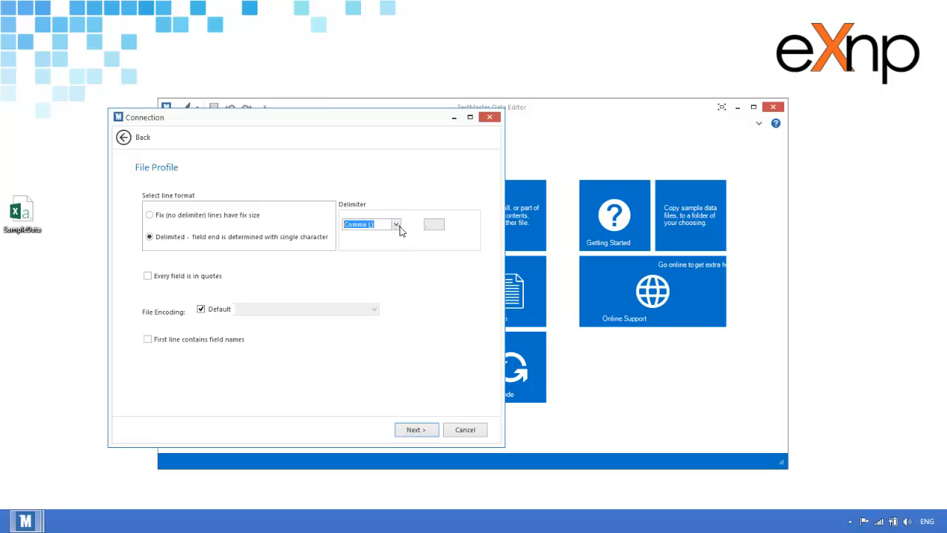
click(148, 340)
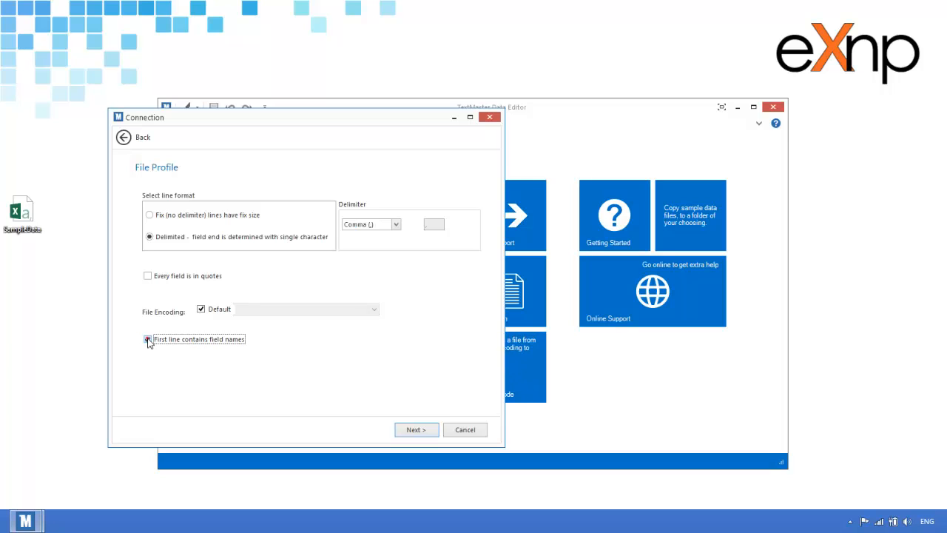
click(414, 429)
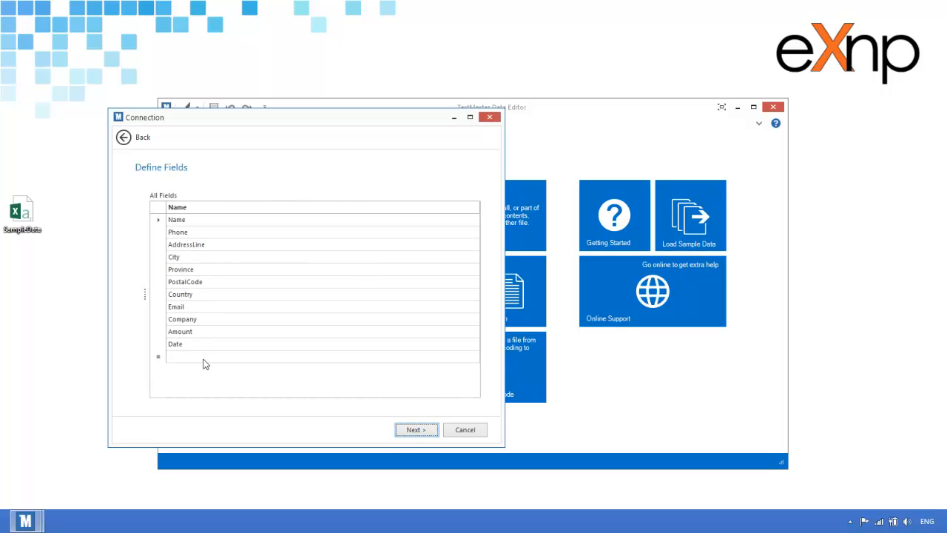
Step through the field and naming pages and finish, saving SampleData.tmc to the desktop.
click(208, 232)
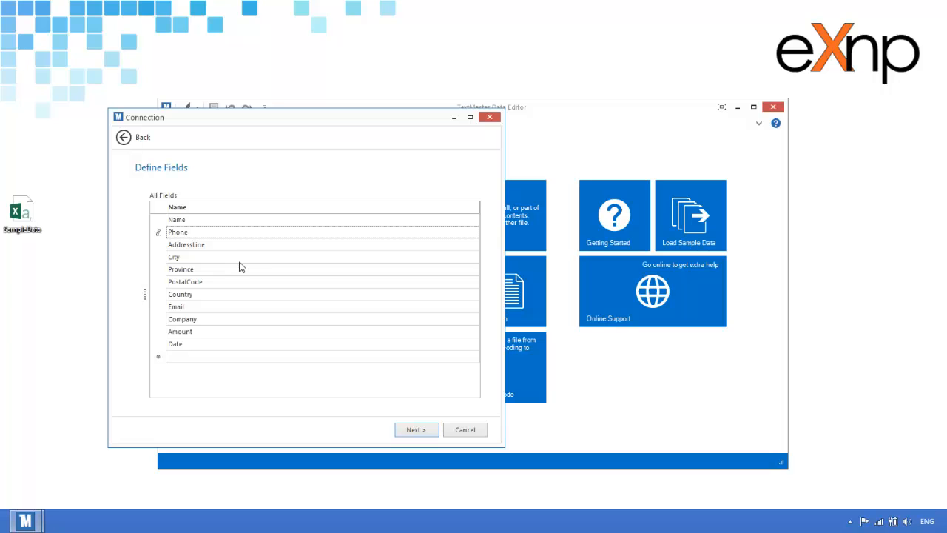
click(405, 429)
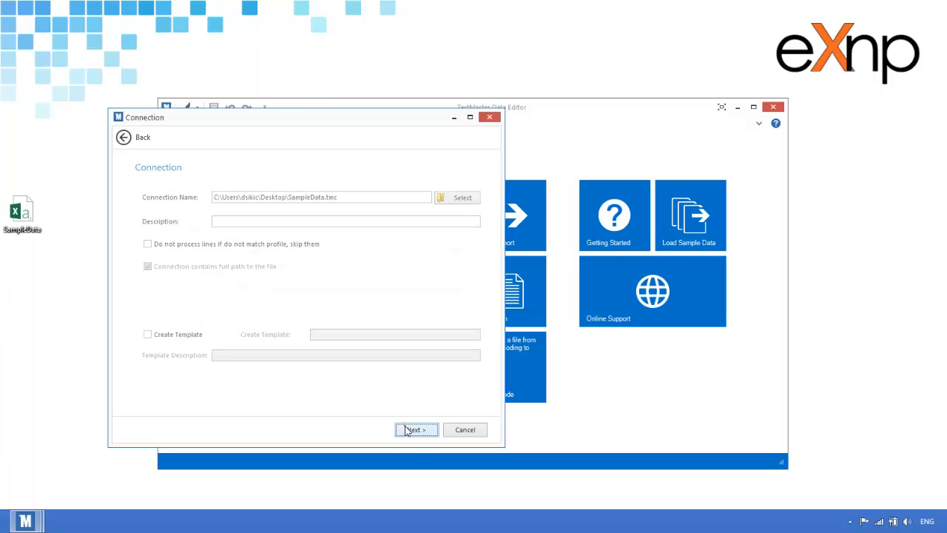
click(404, 427)
click(415, 429)
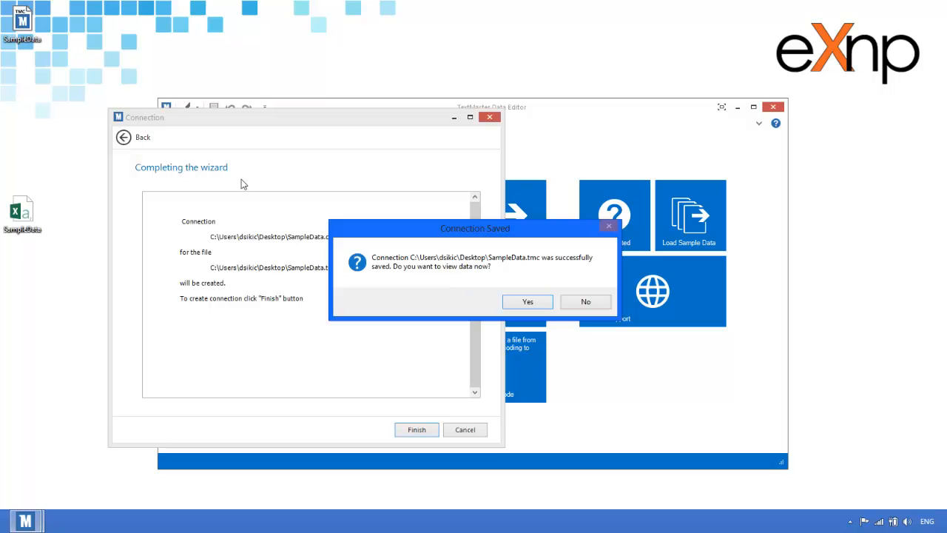
drag(11, 37, 33, 270)
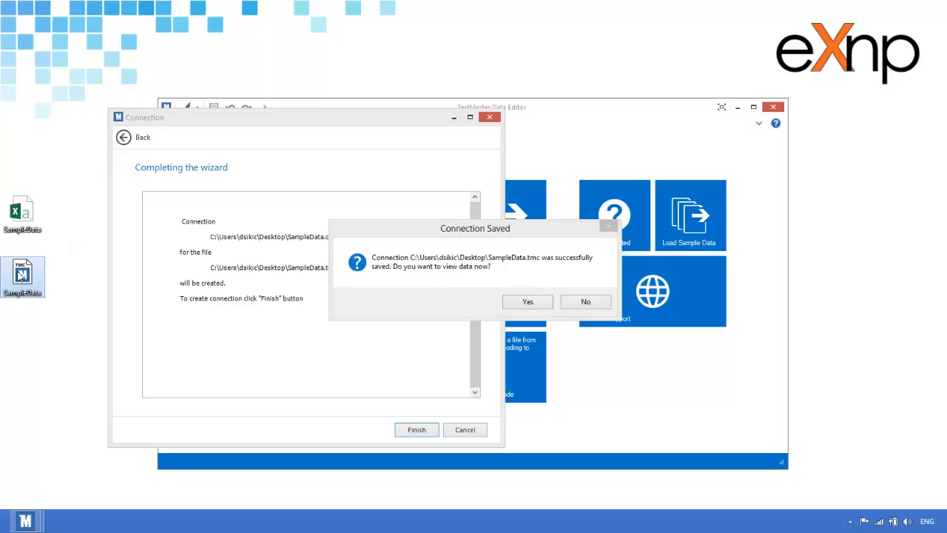
click(471, 241)
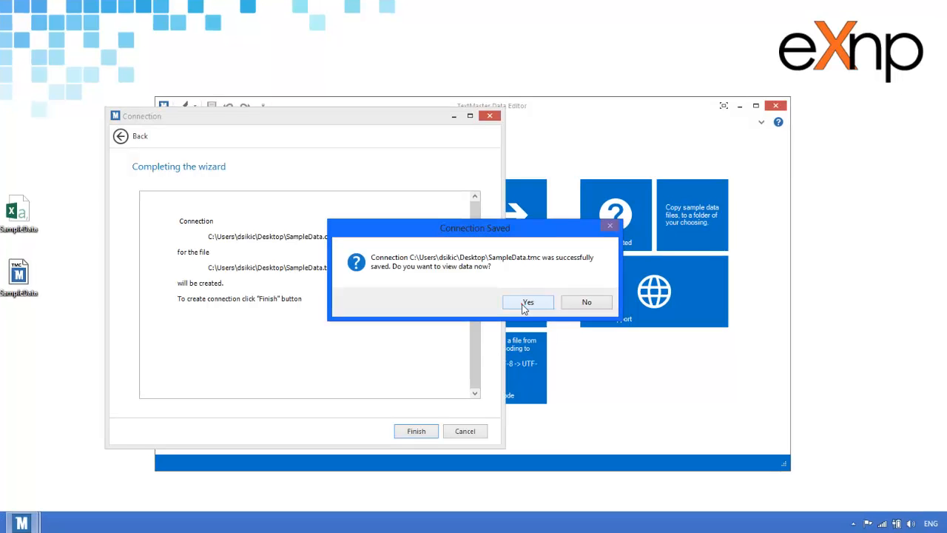
View the connection's data, pin the ribbon, and run the select-all query. Close the query without saving.
click(522, 303)
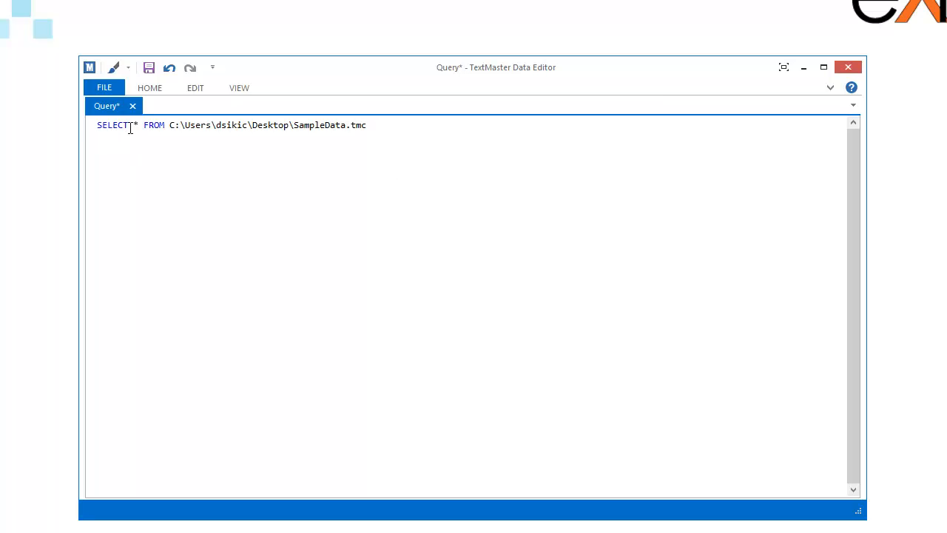
drag(401, 141, 165, 135)
click(183, 167)
click(830, 88)
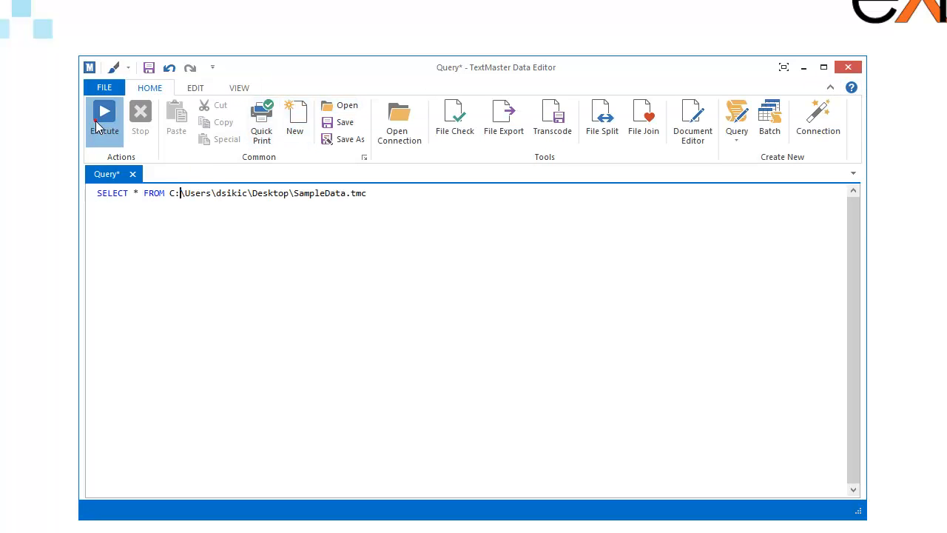
click(98, 127)
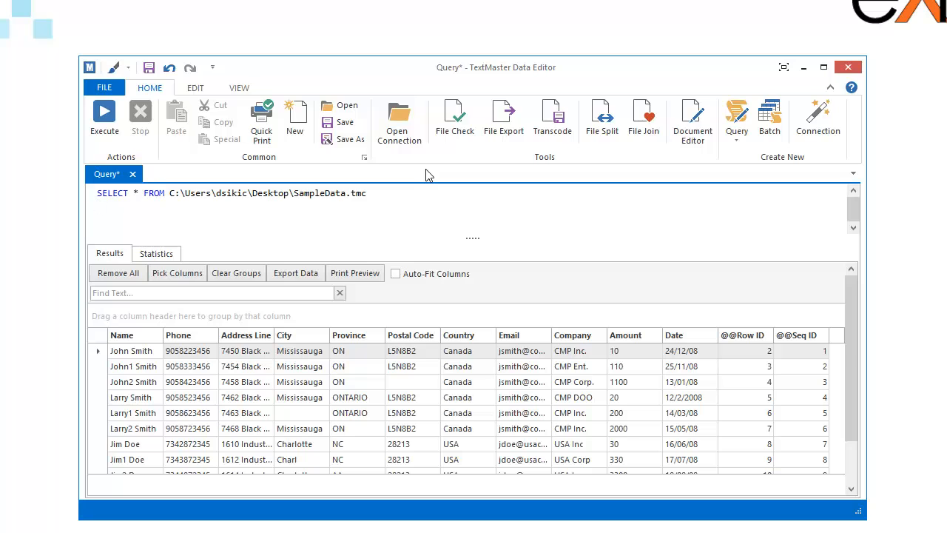
click(135, 175)
click(457, 309)
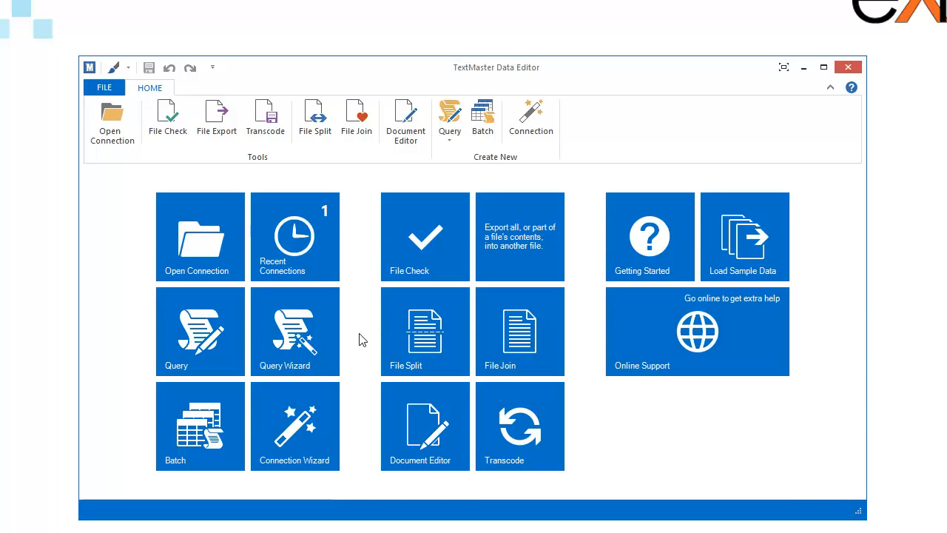
Launch the Query Wizard from the Query menu and centre it on screen.
click(321, 339)
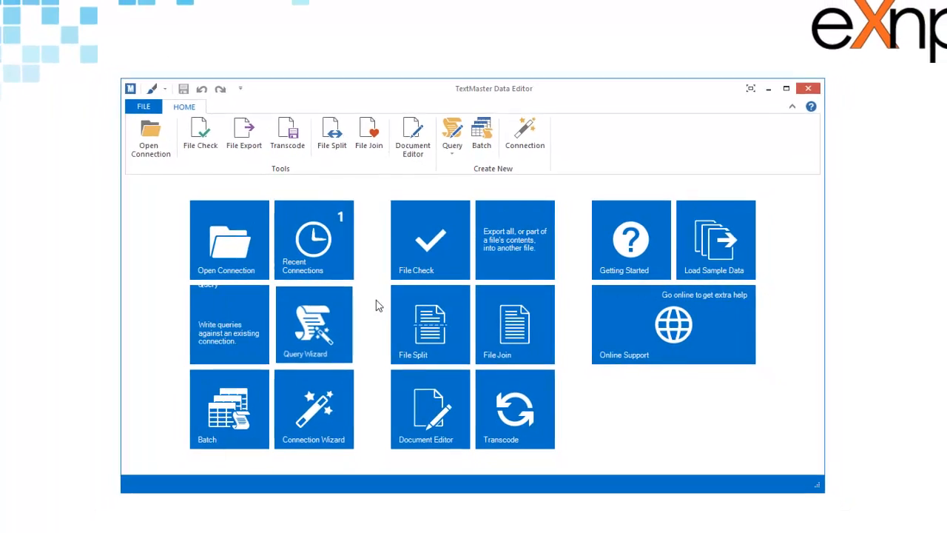
click(497, 380)
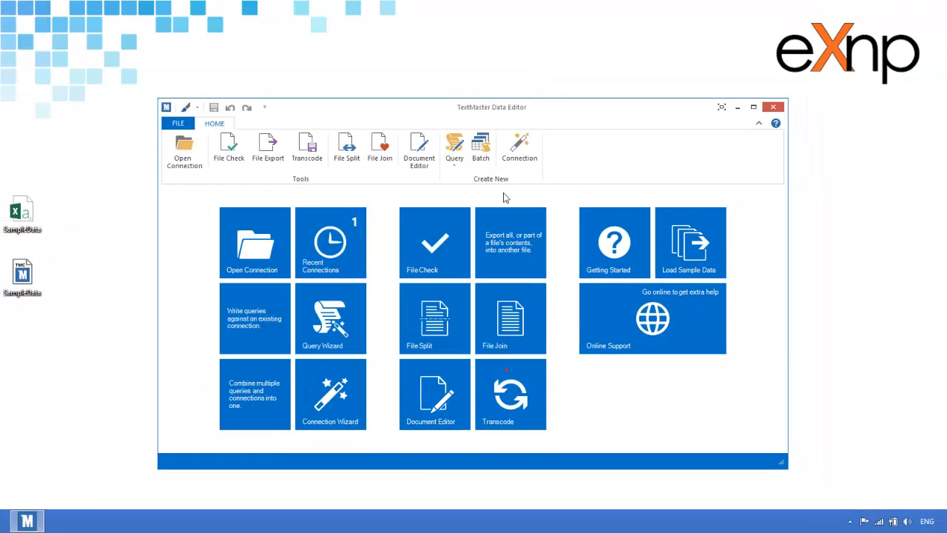
click(453, 158)
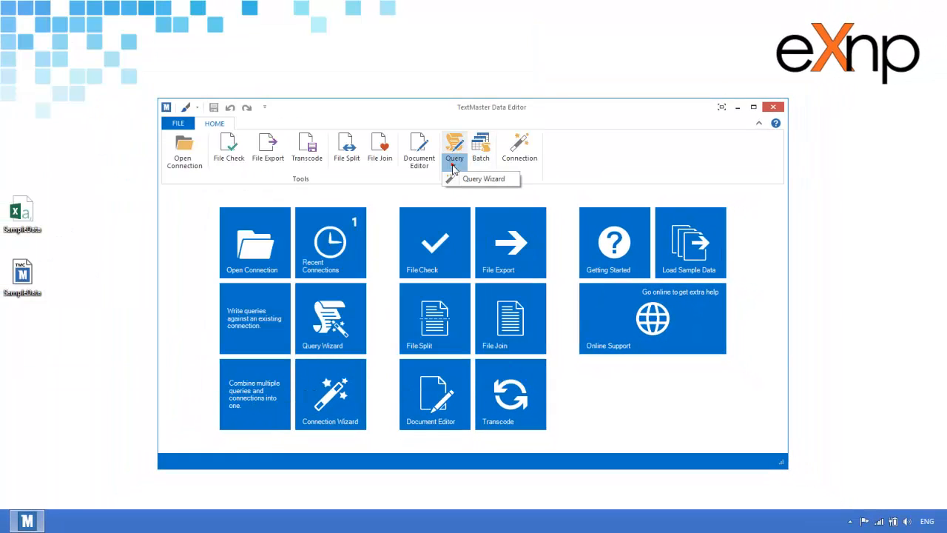
click(460, 179)
drag(241, 50, 426, 95)
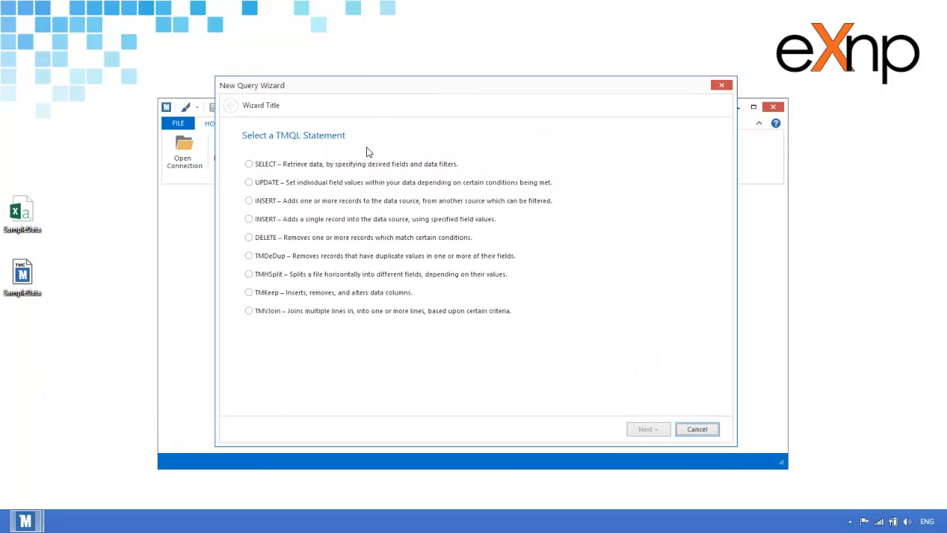
Choose a SELECT statement and load the SampleData.tmc connection into the query.
click(270, 165)
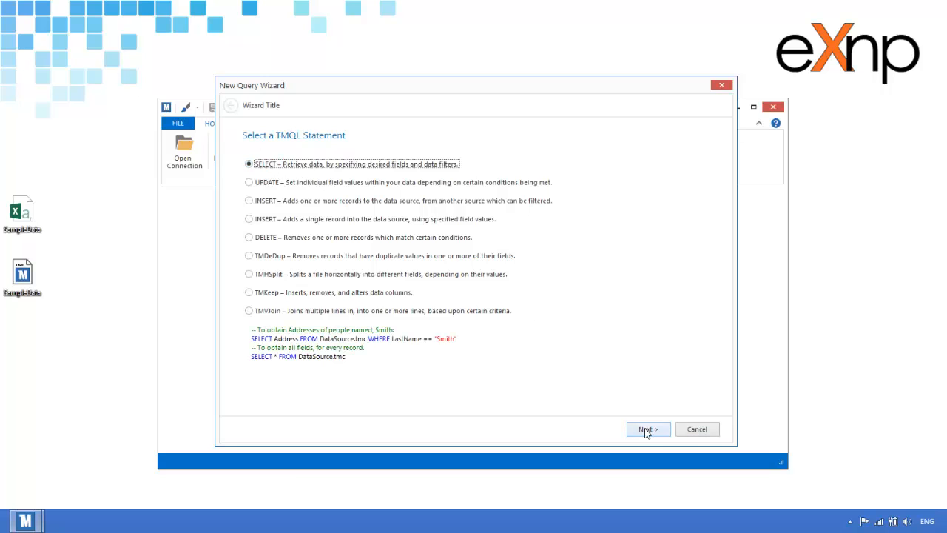
click(643, 429)
click(687, 180)
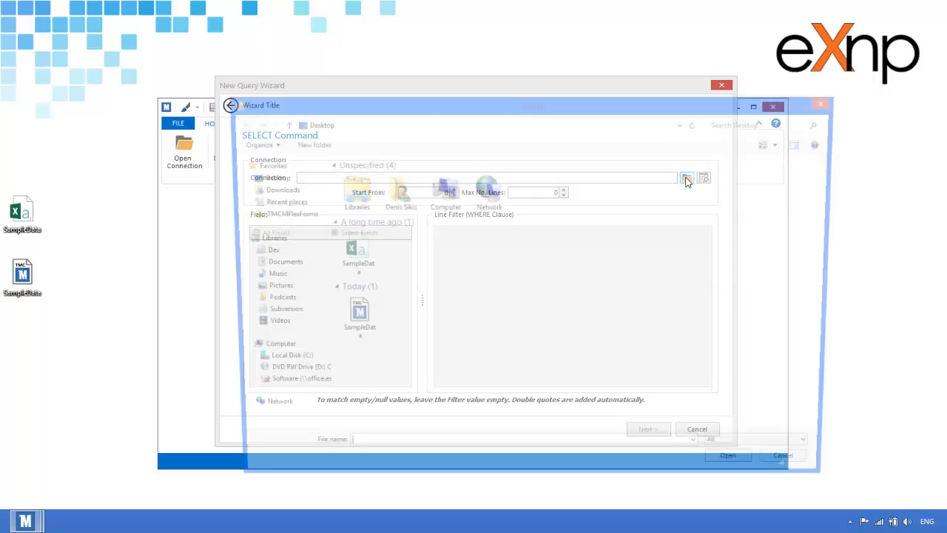
click(367, 312)
click(743, 473)
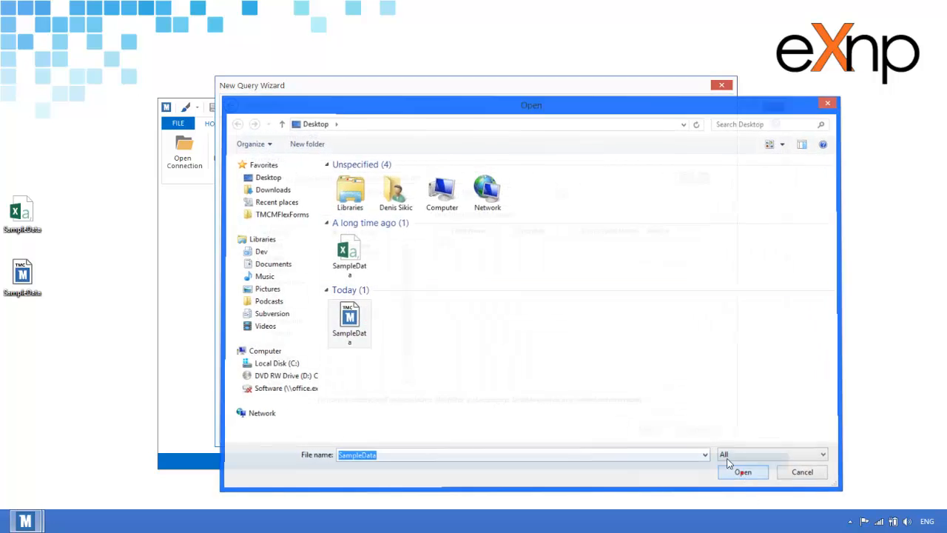
Include the Name, Phone, AddressLine, City, Province and PostalCode fields.
click(373, 258)
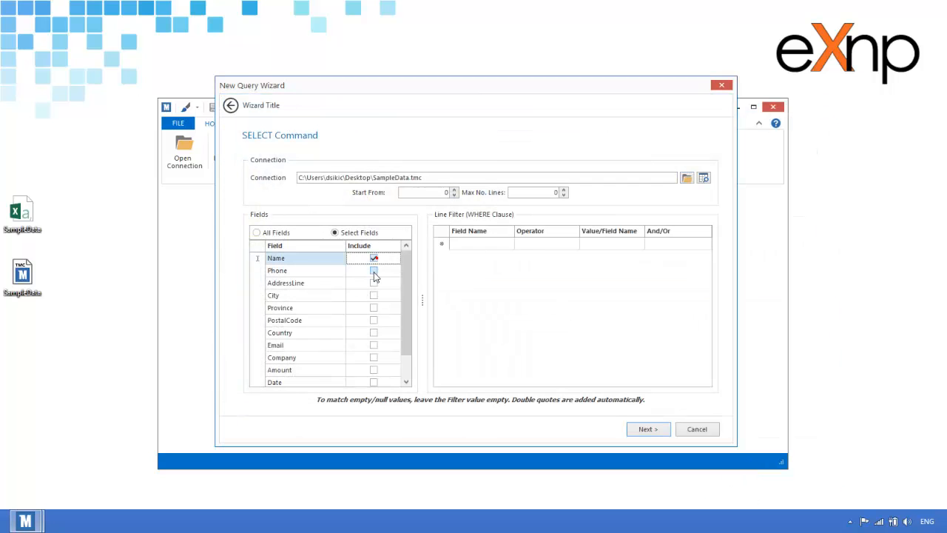
click(373, 270)
click(373, 282)
click(373, 295)
click(373, 308)
click(374, 319)
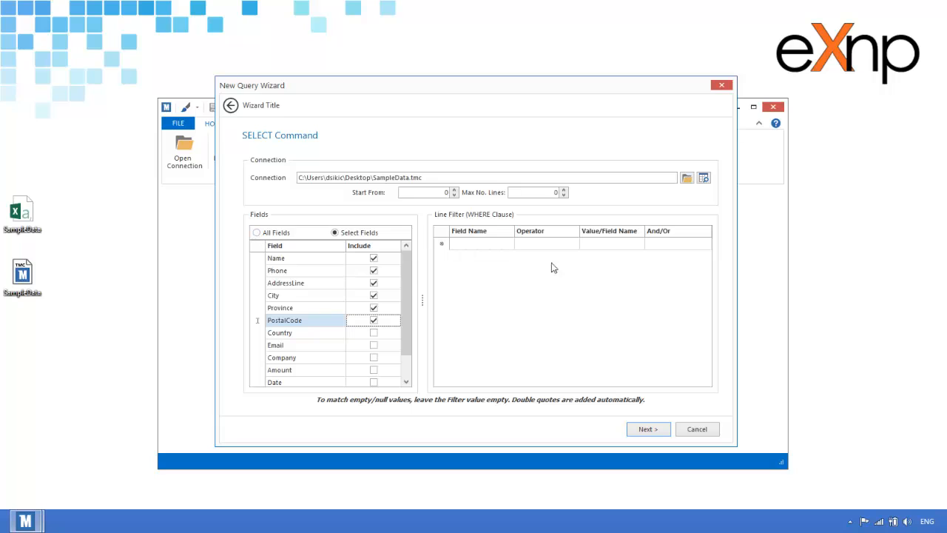
Add a line filter on Country using the Equal comparison with value USA.
click(508, 245)
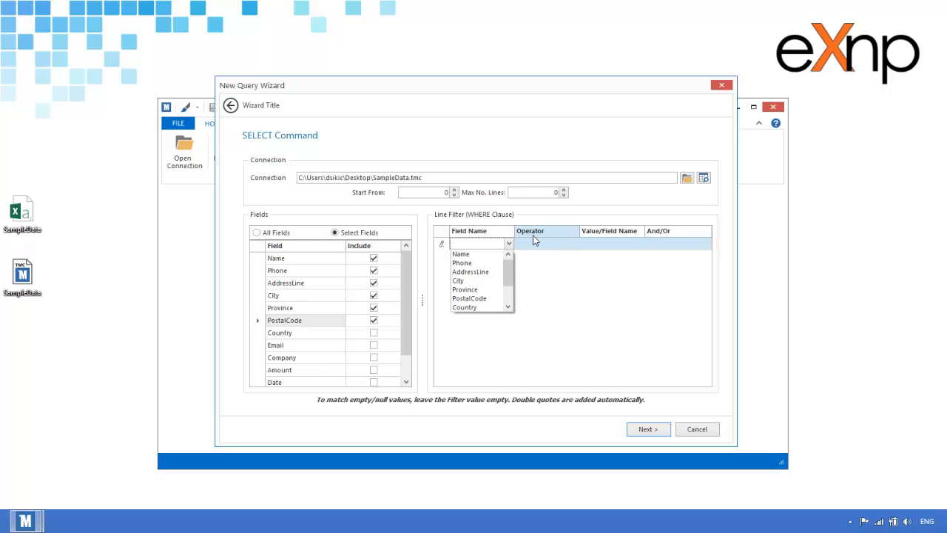
click(486, 307)
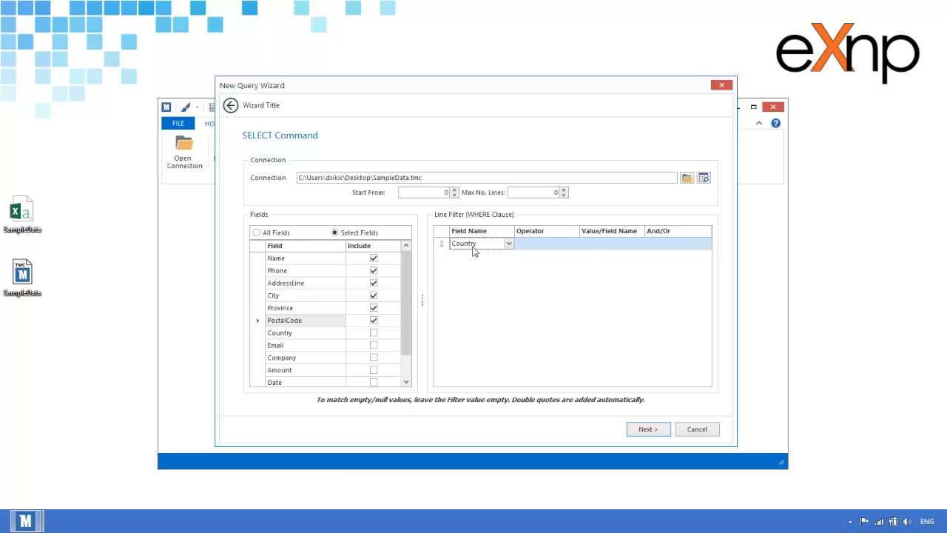
click(565, 251)
click(563, 252)
click(603, 245)
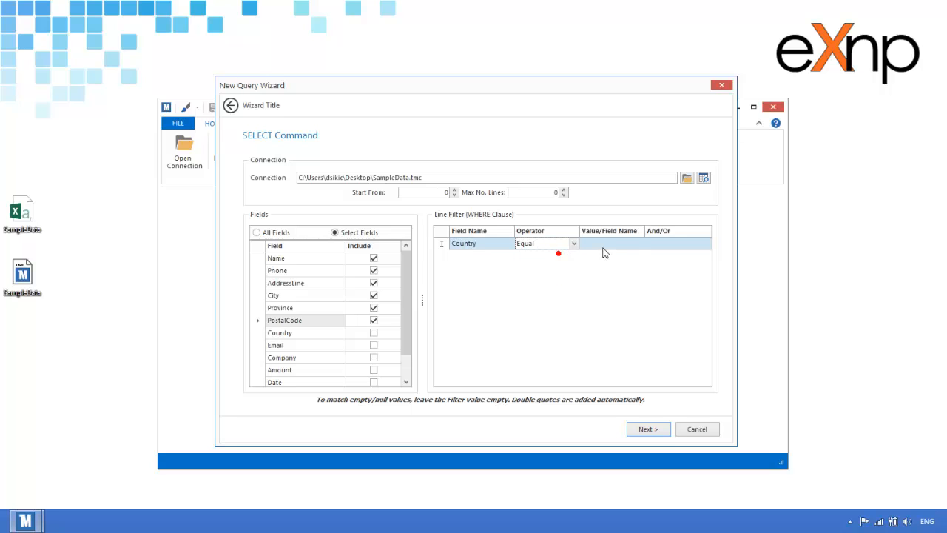
click(547, 247)
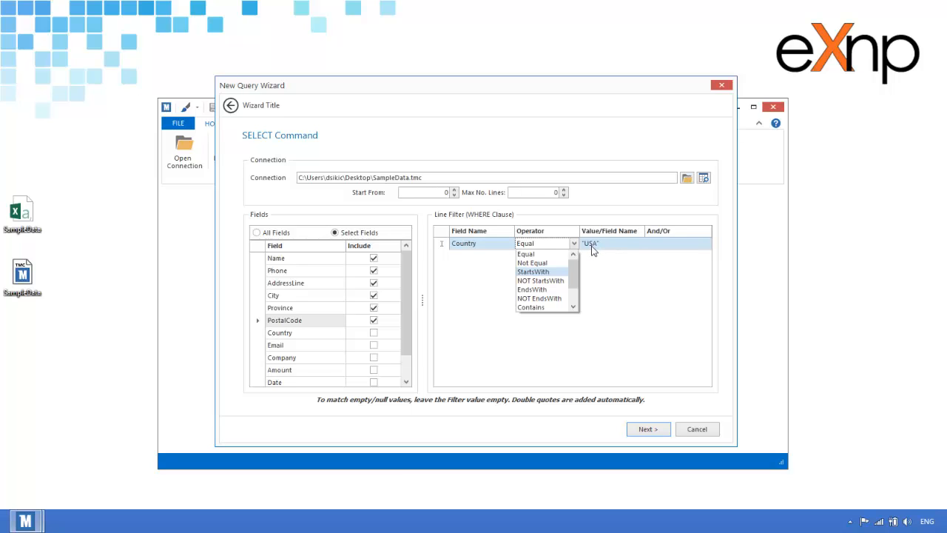
click(546, 255)
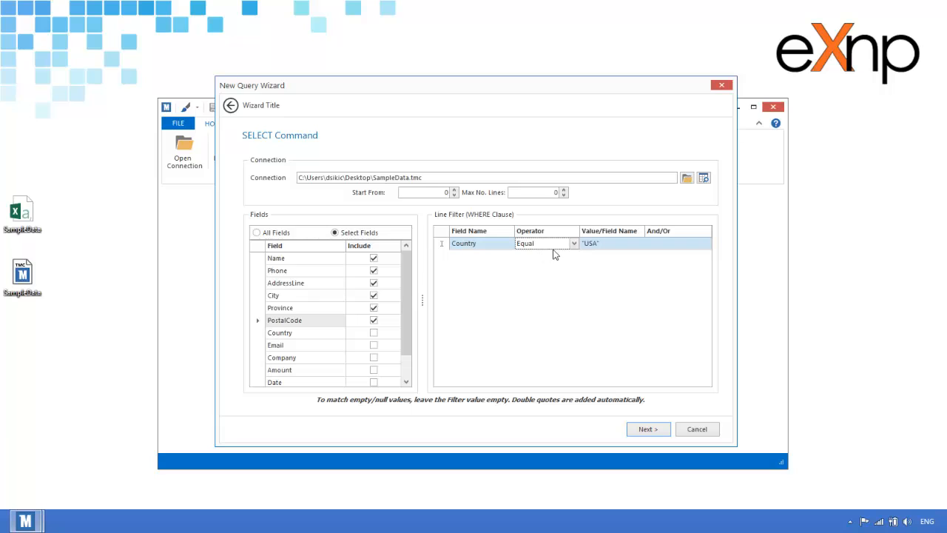
click(647, 427)
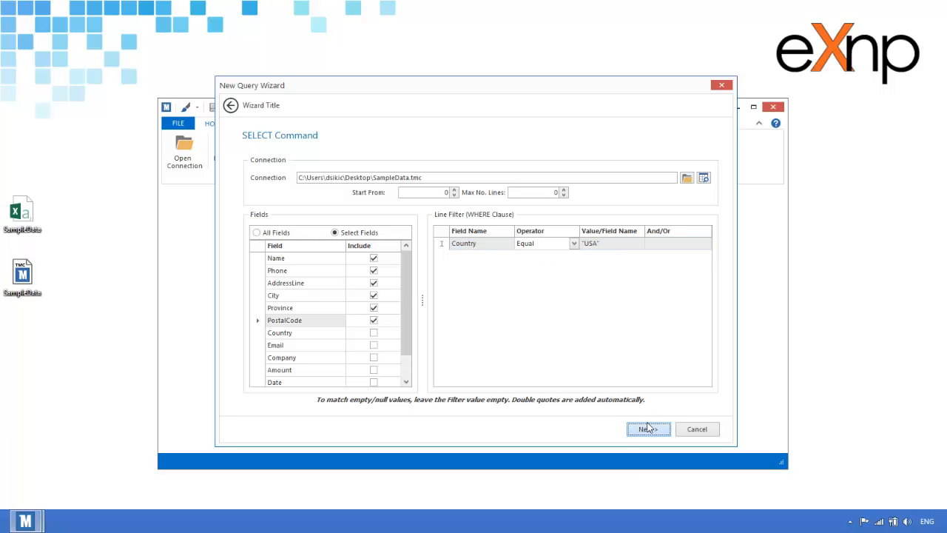
Also include Country and Email, then finish the wizard to generate the query.
click(373, 332)
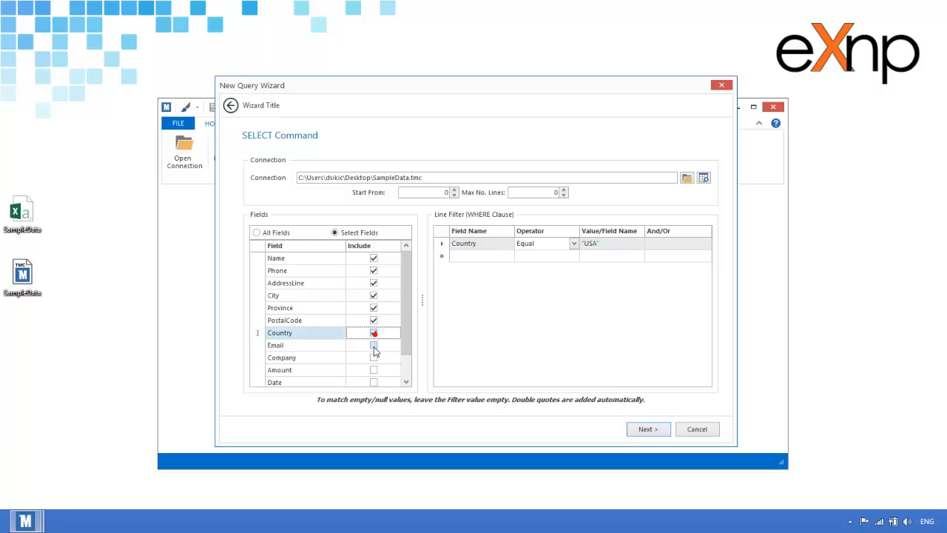
click(374, 345)
click(647, 429)
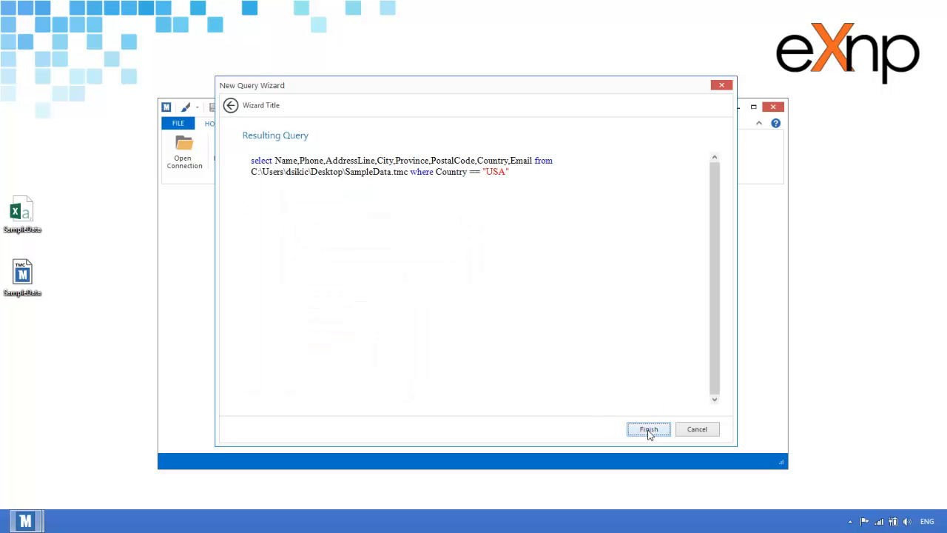
click(647, 429)
Close the leftover wizard, put the from and where clauses on their own lines, and run the query.
click(722, 85)
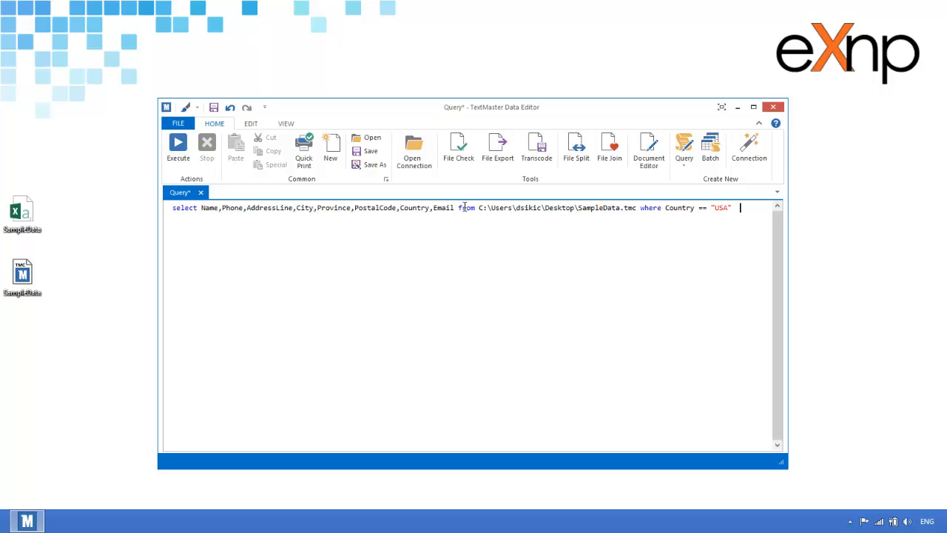
key(Return)
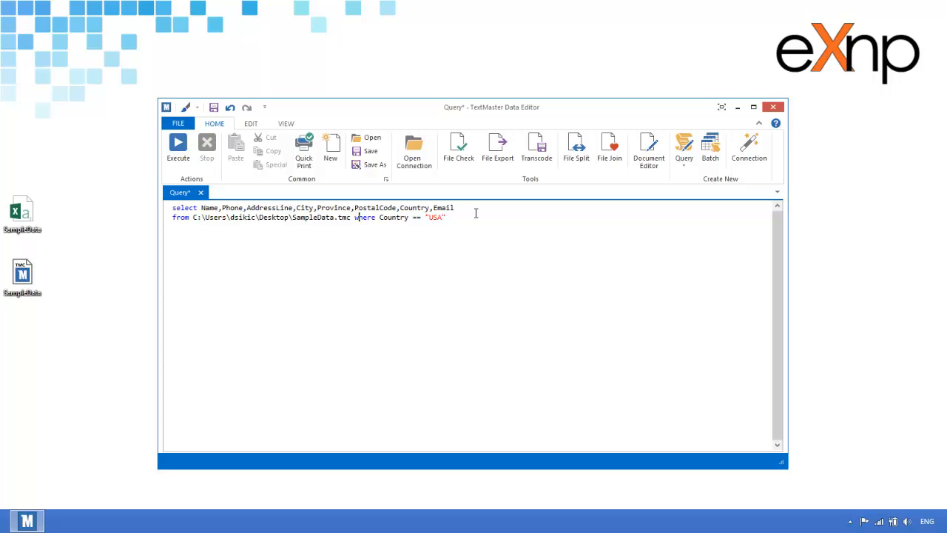
key(Return)
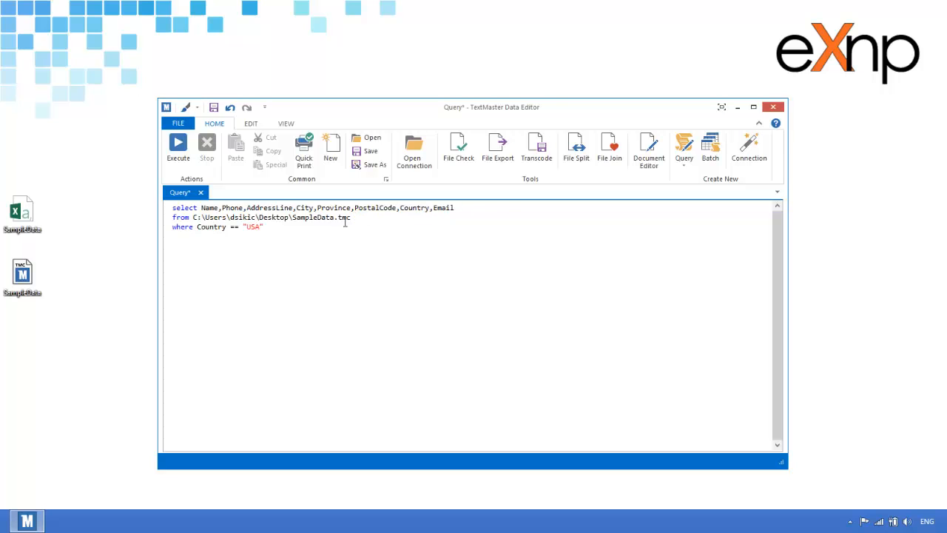
click(178, 148)
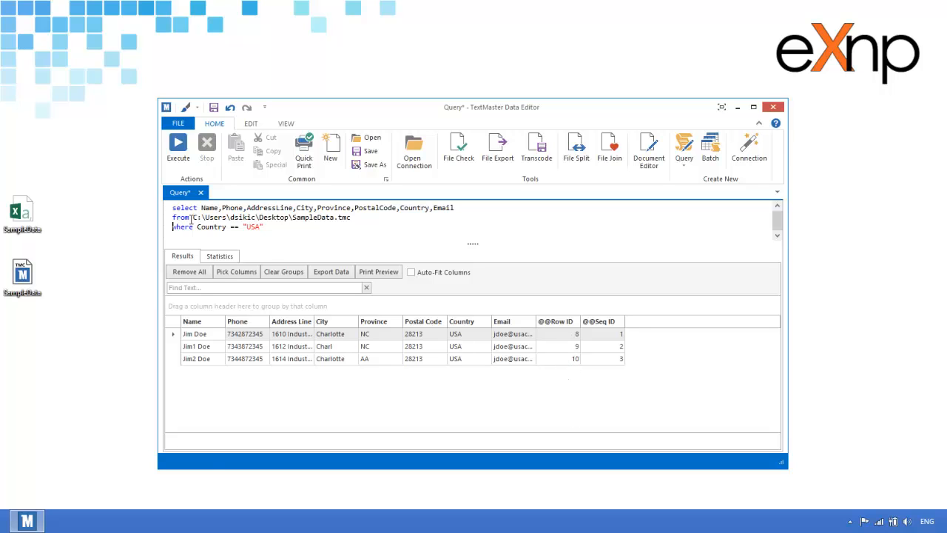
right_click(32, 200)
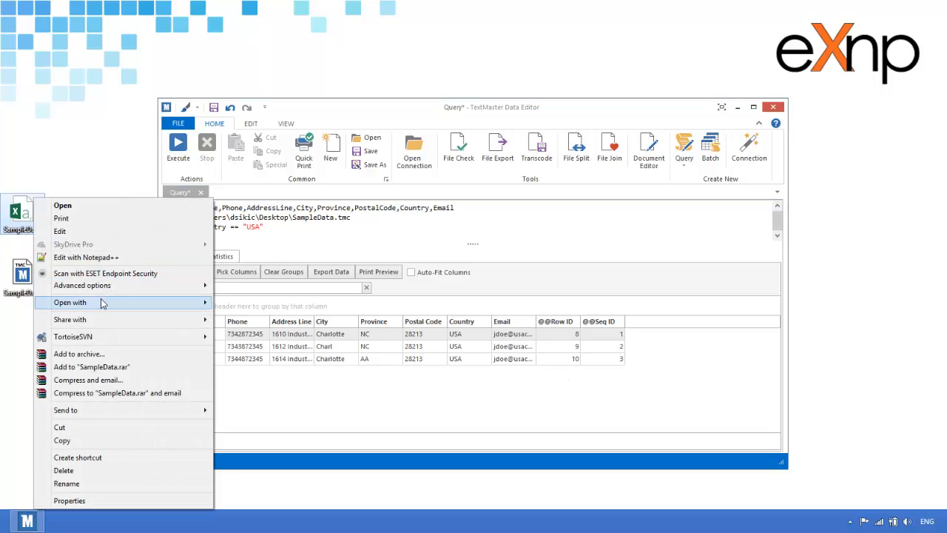
mouse_move(104, 302)
click(241, 317)
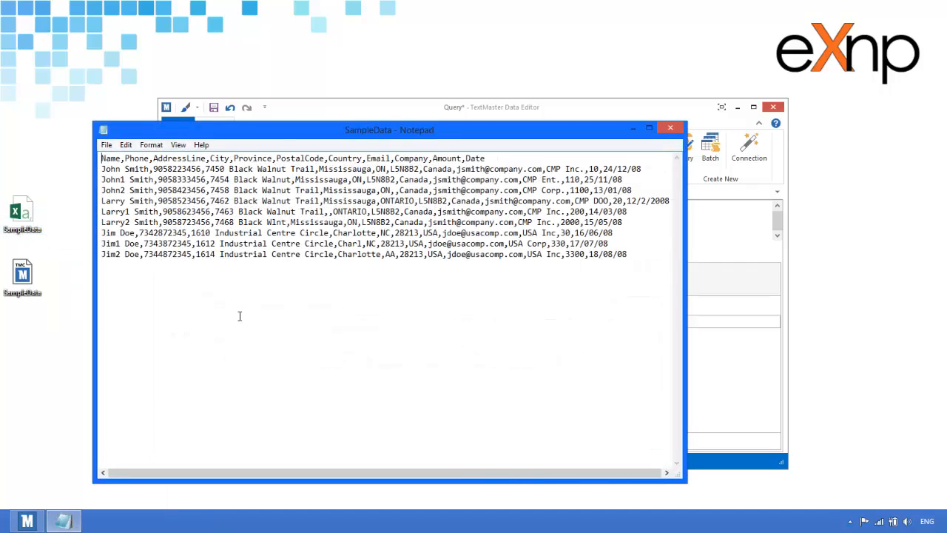
drag(283, 137, 453, 128)
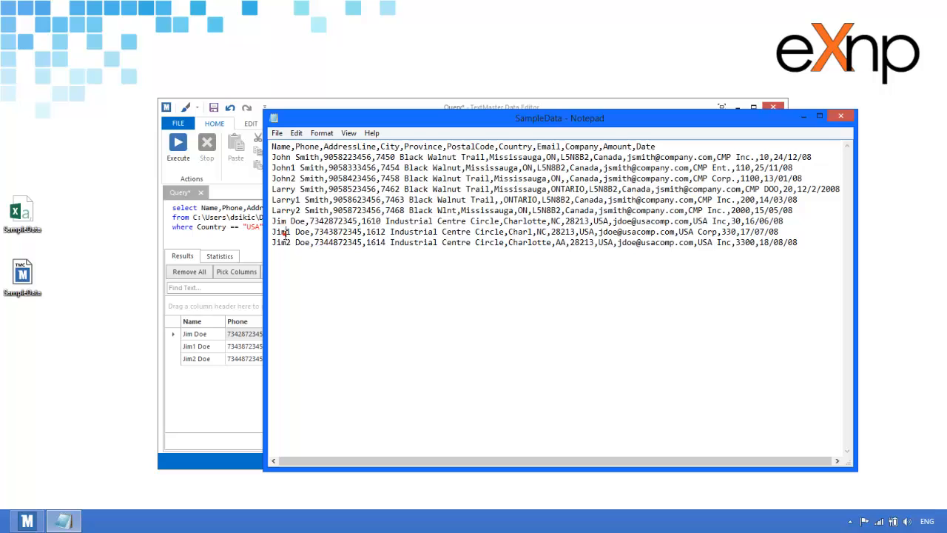
click(840, 116)
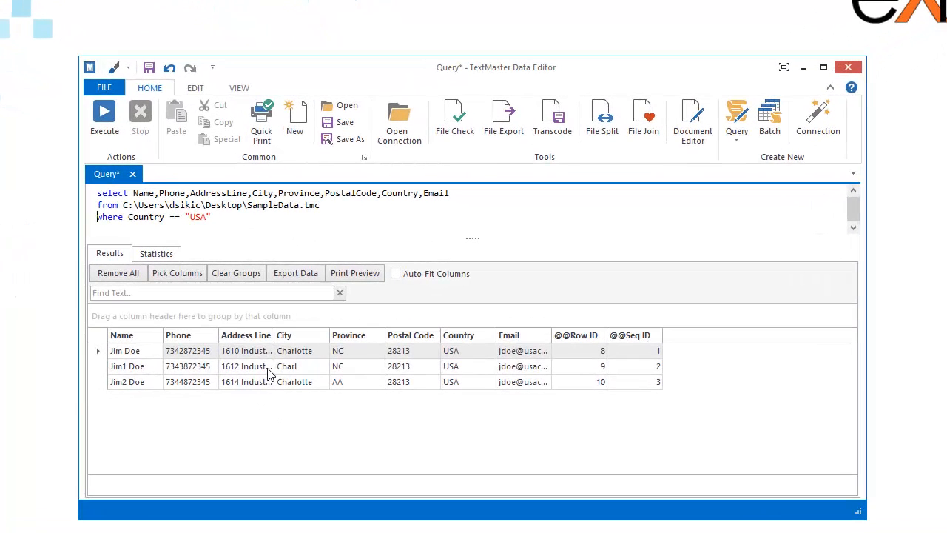
click(599, 366)
click(647, 381)
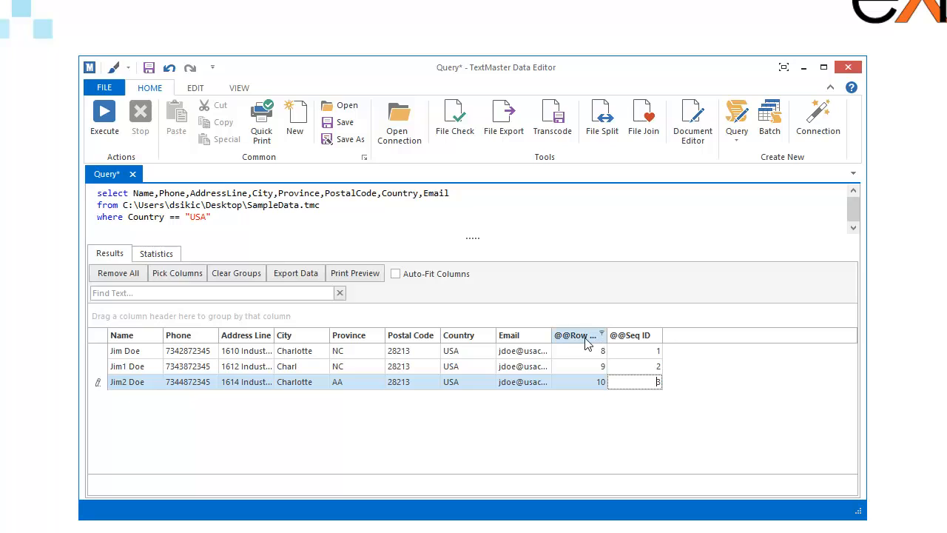
drag(579, 339, 594, 241)
drag(577, 337, 625, 237)
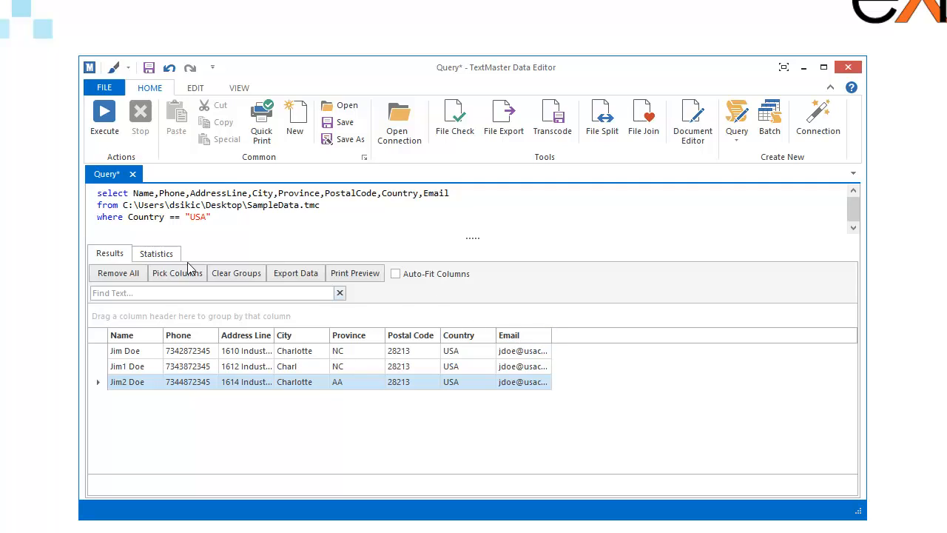
Turn on Auto-Fit Columns and apply Best Fit to all columns.
click(395, 279)
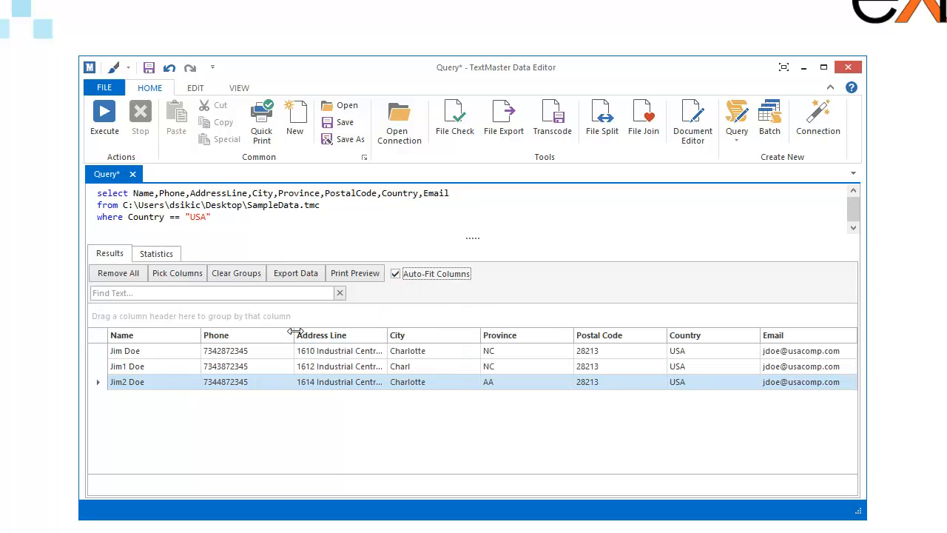
drag(293, 334, 244, 336)
drag(345, 335, 285, 335)
right_click(267, 338)
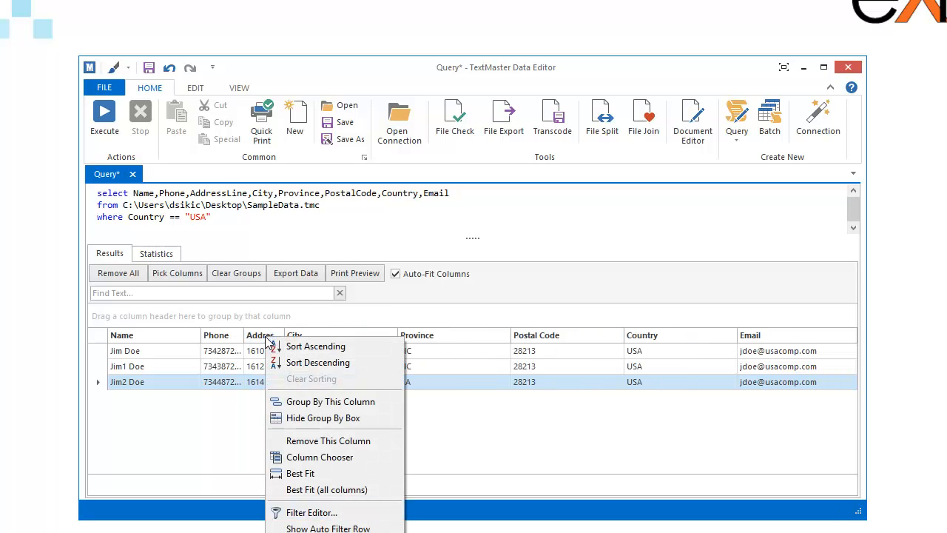
click(329, 490)
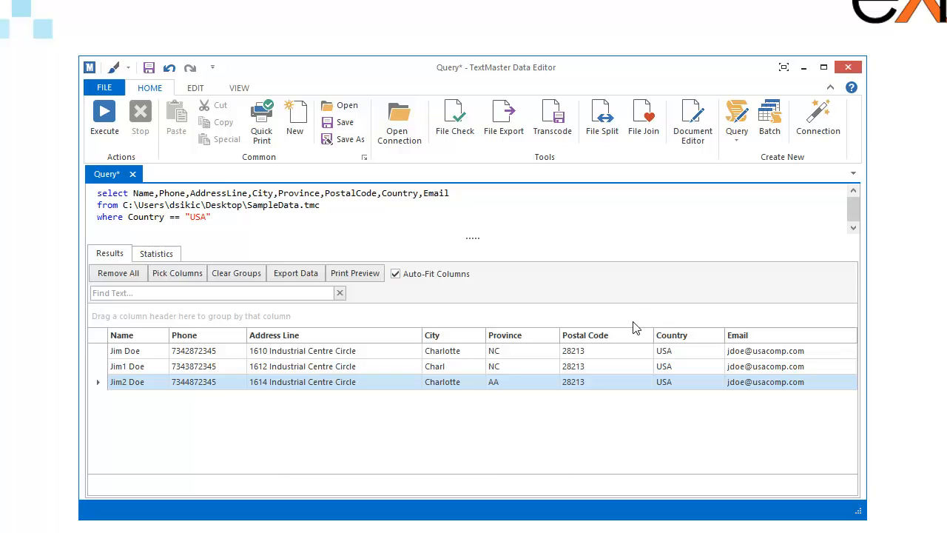
click(446, 222)
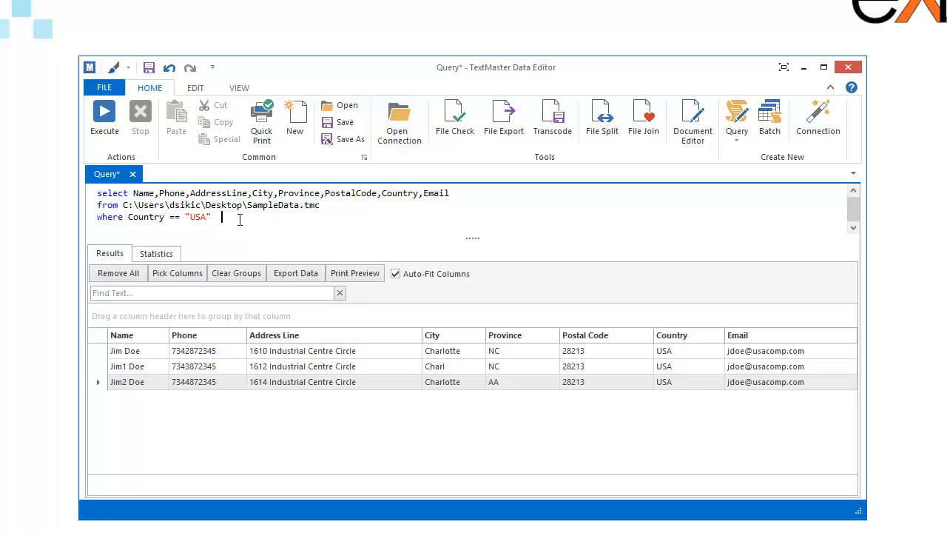
Start a second where condition with && and check the Province value NC in the results.
drag(256, 216, 86, 192)
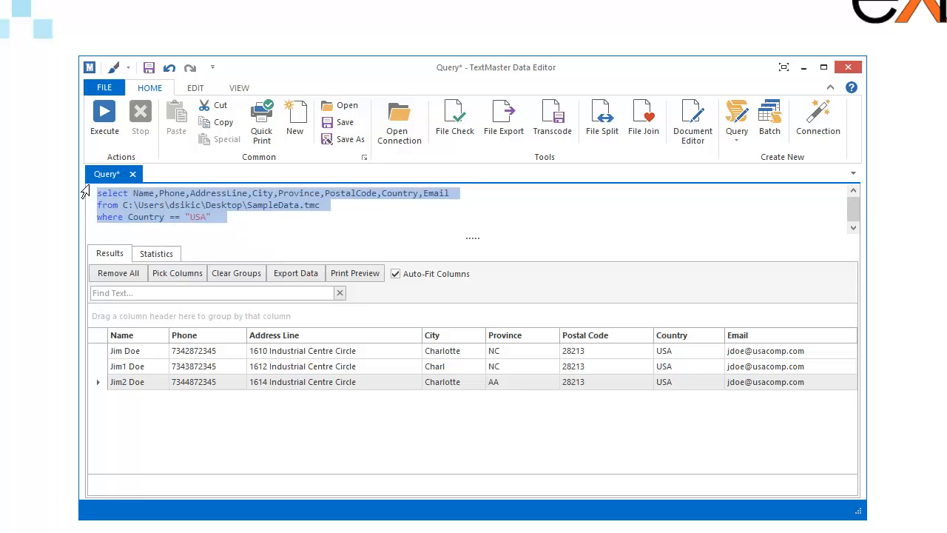
click(279, 223)
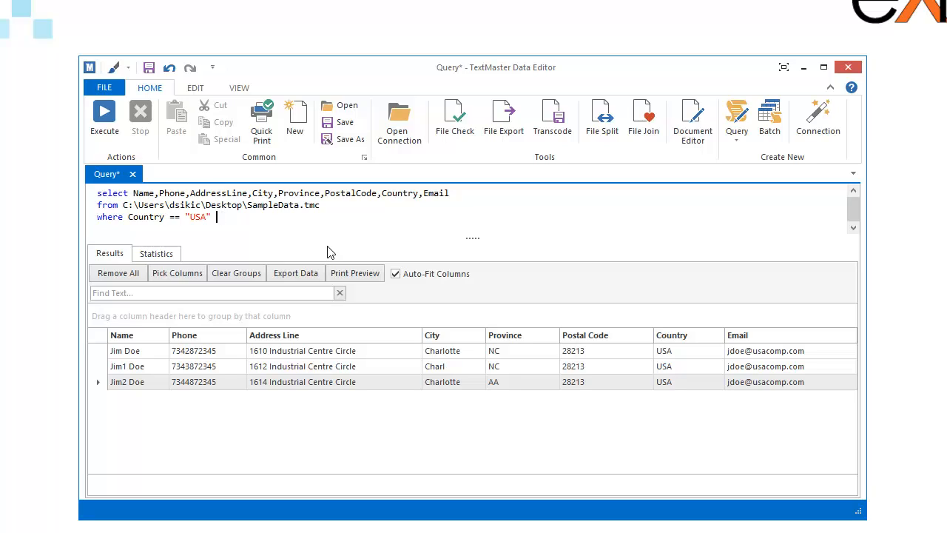
text(AND)
key(BackSpace)
key(BackSpace)
key(BackSpace)
text(&&)
click(503, 351)
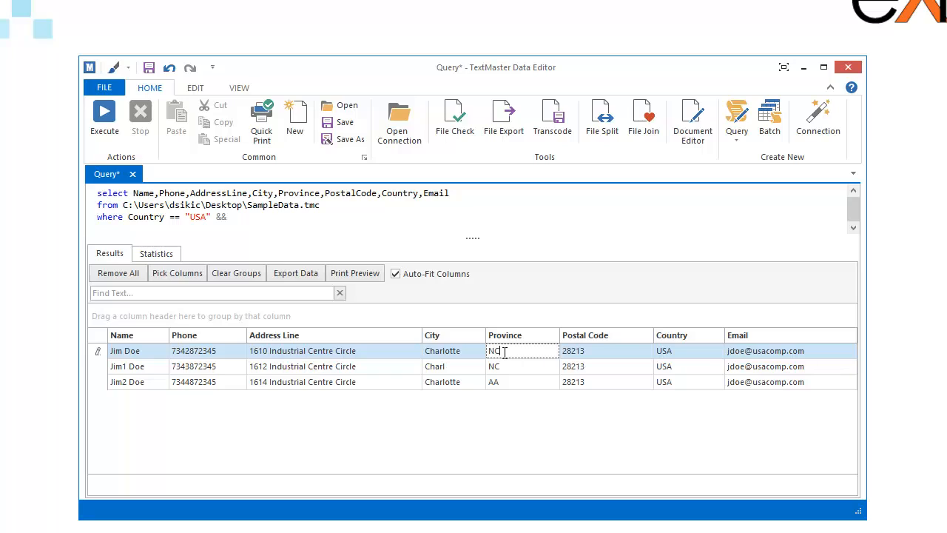
Add && Province == "NC" and run the query. Change it to != "NC" and rerun for one row.
click(271, 219)
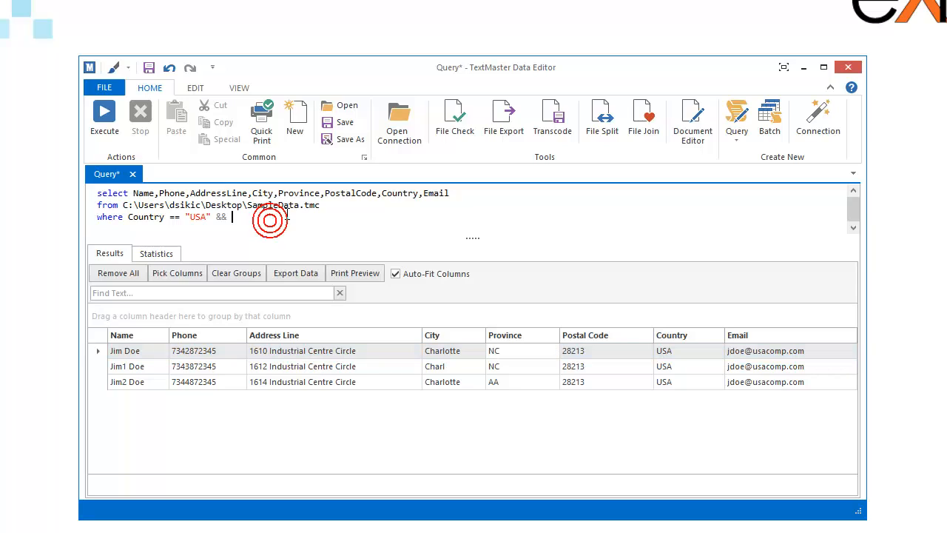
text(&& Provin)
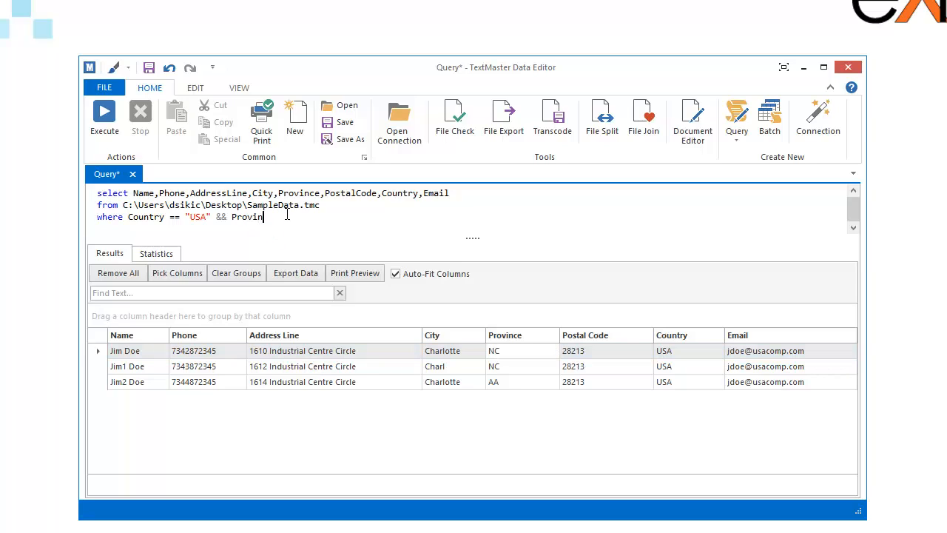
text(ce == "NC")
key(F5)
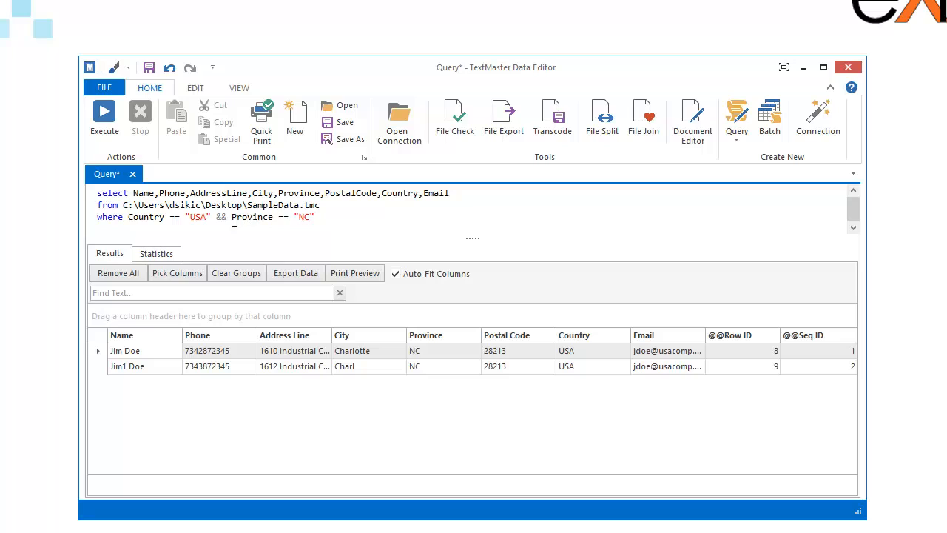
click(281, 217)
key(BackSpace)
text(!)
click(104, 115)
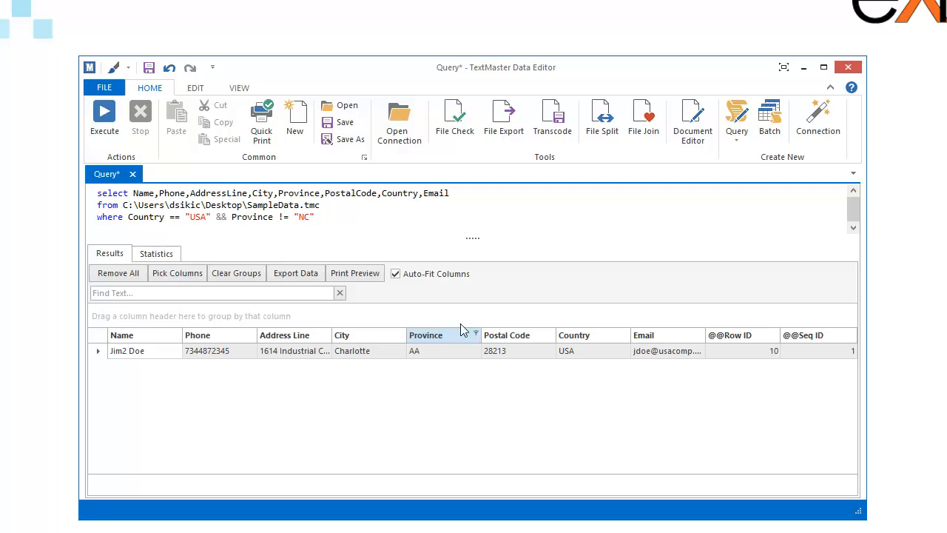
triple_click(373, 217)
key(BackSpace)
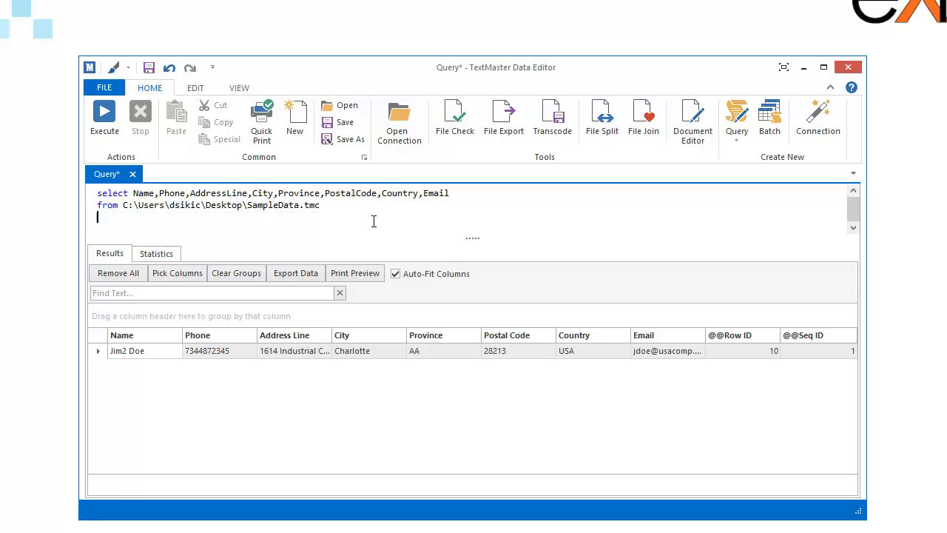
key(ctrl+z)
key(Left)
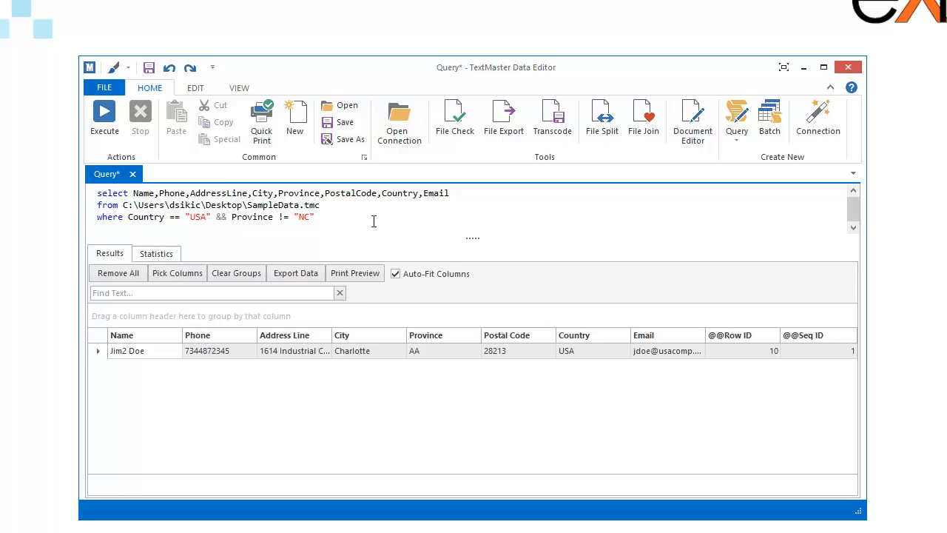
text(--)
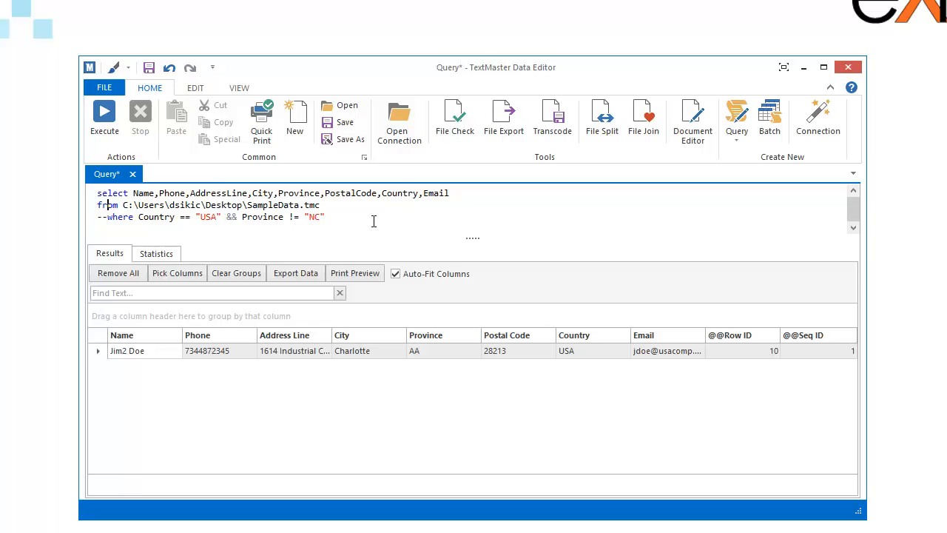
key(End)
key(Return)
key(BackSpace)
drag(330, 216, 78, 216)
click(354, 213)
click(103, 120)
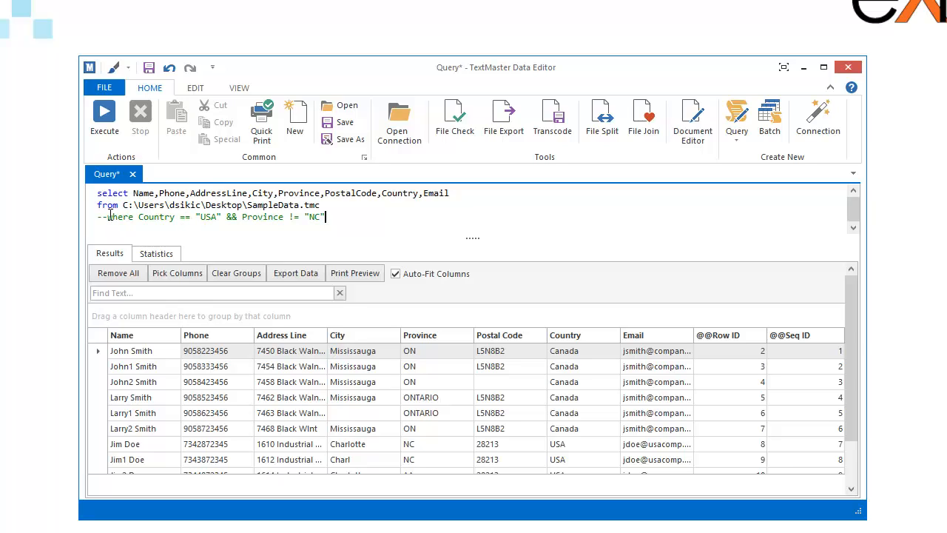
click(108, 215)
key(BackSpace)
key(BackSpace)
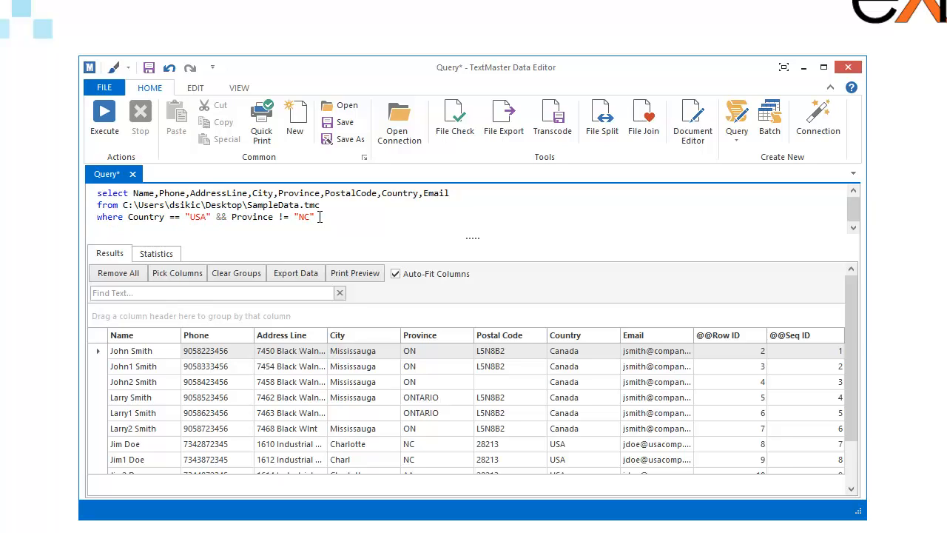
text(/*)
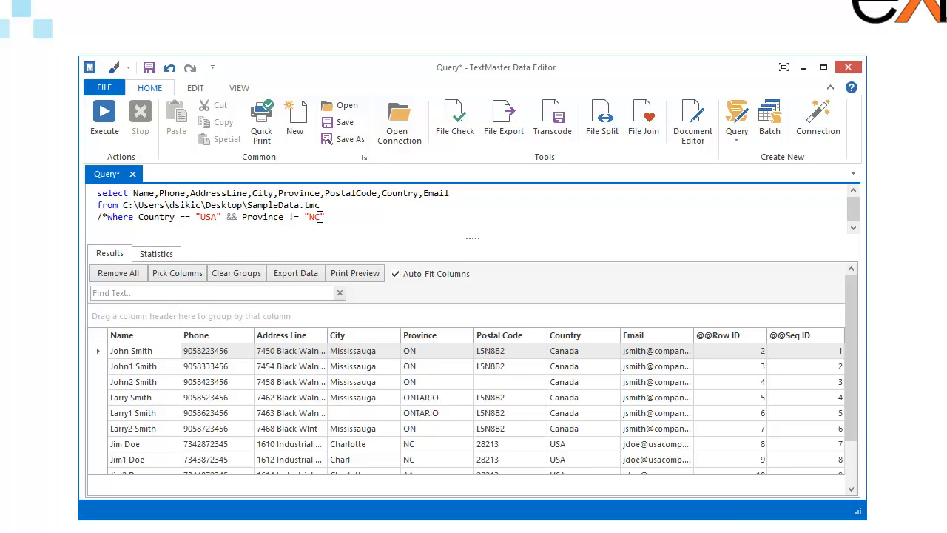
click(320, 216)
key(Return)
key(Return)
text(fdsajkfldsjlkf;dsa)
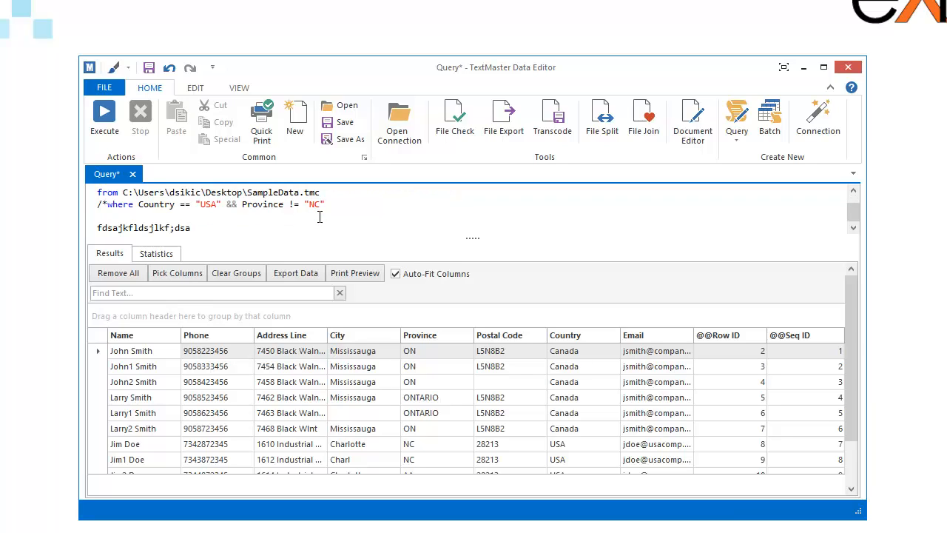
text( */)
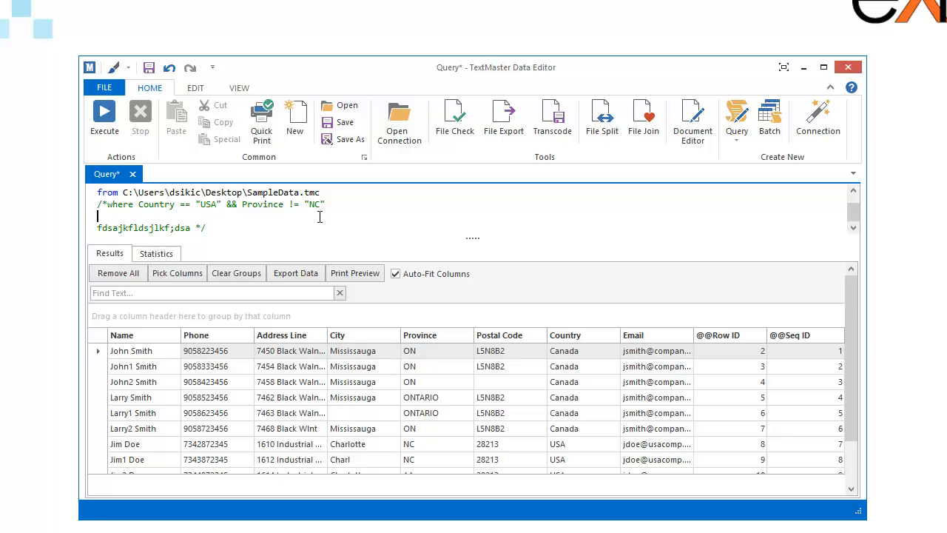
drag(229, 228, 83, 210)
text(--)
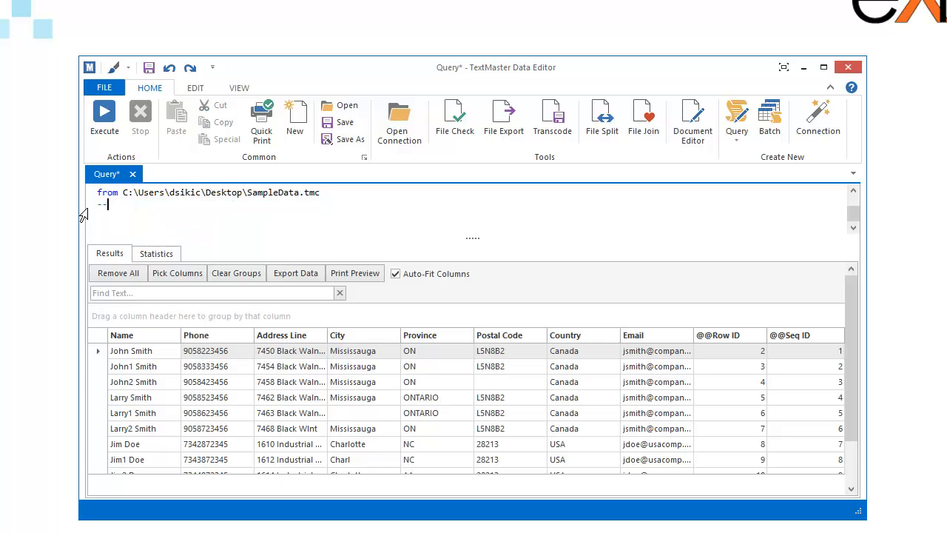
key(ctrl+z)
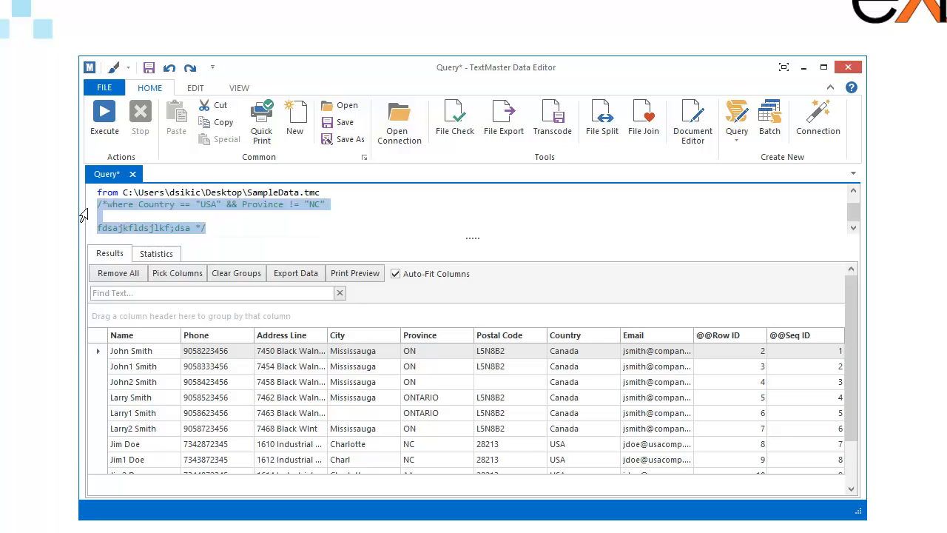
click(86, 210)
key(shift+End)
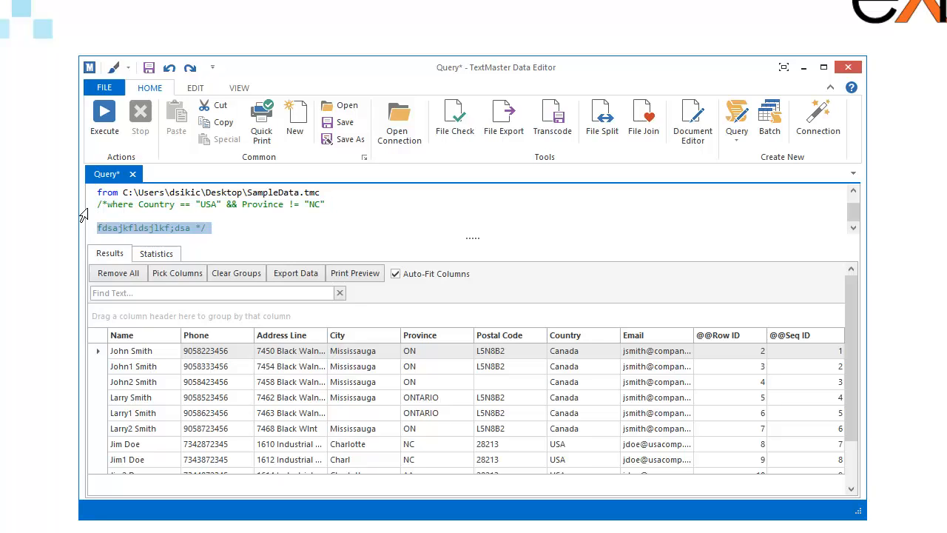
key(BackSpace)
key(BackSpace)
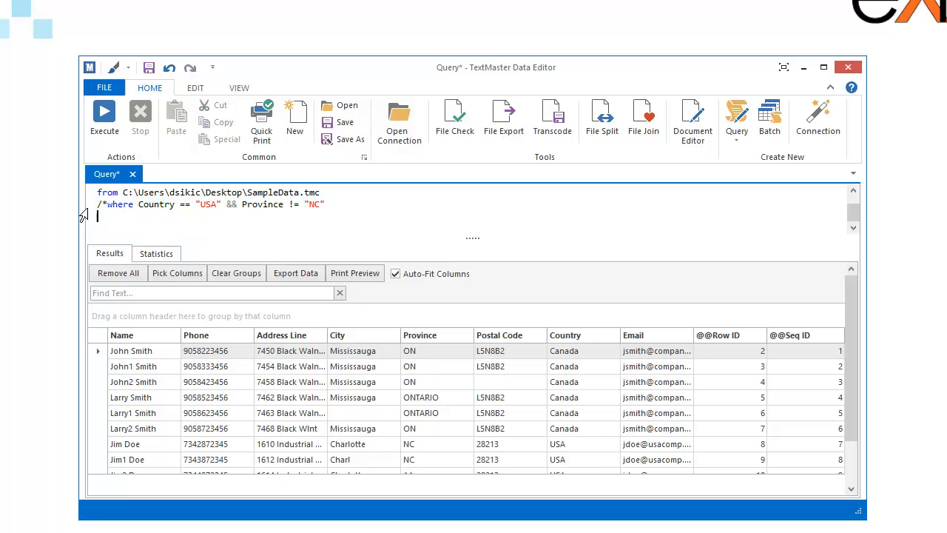
key(Delete)
key(Delete)
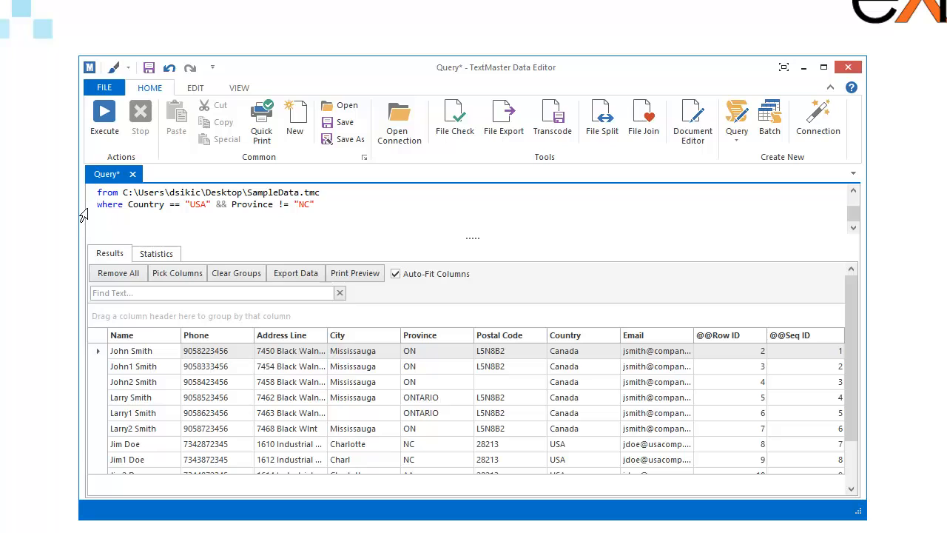
click(104, 120)
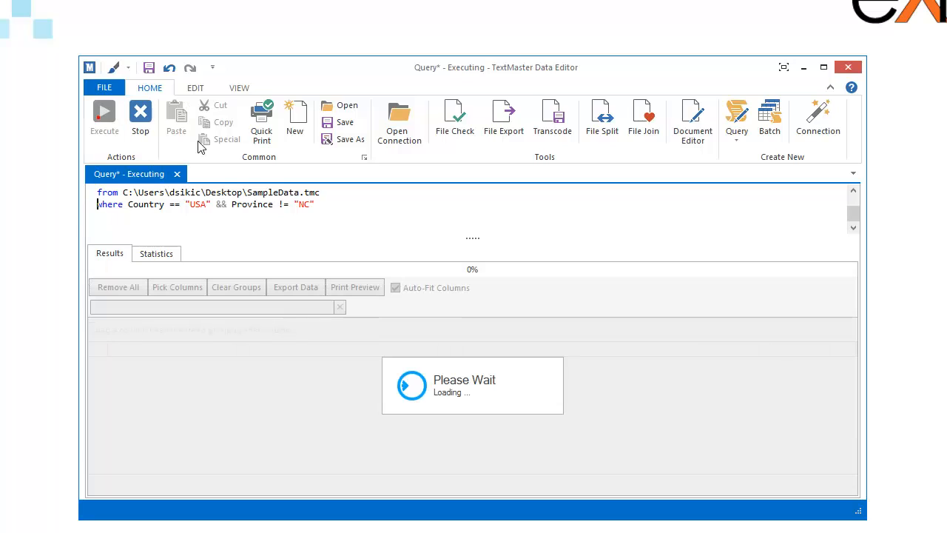
click(395, 274)
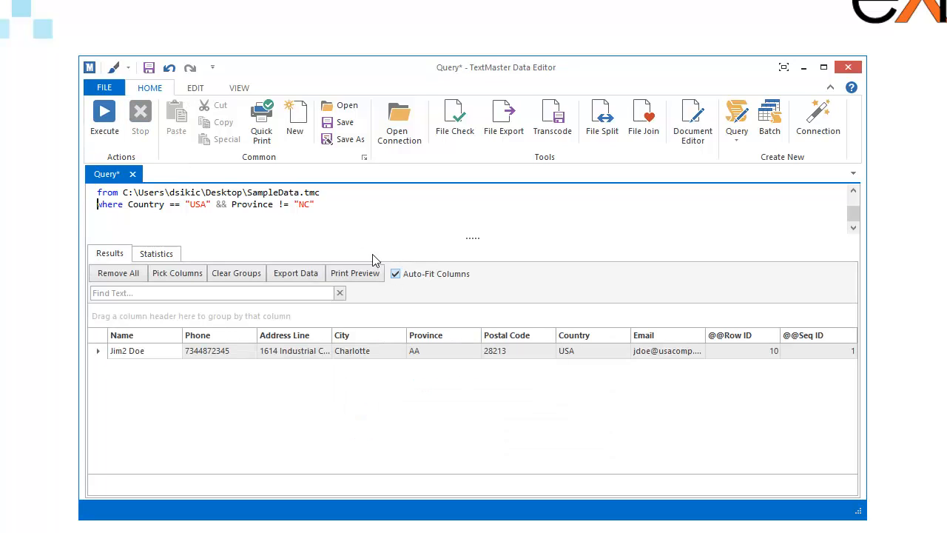
click(324, 205)
scroll(330, 206, up, 1)
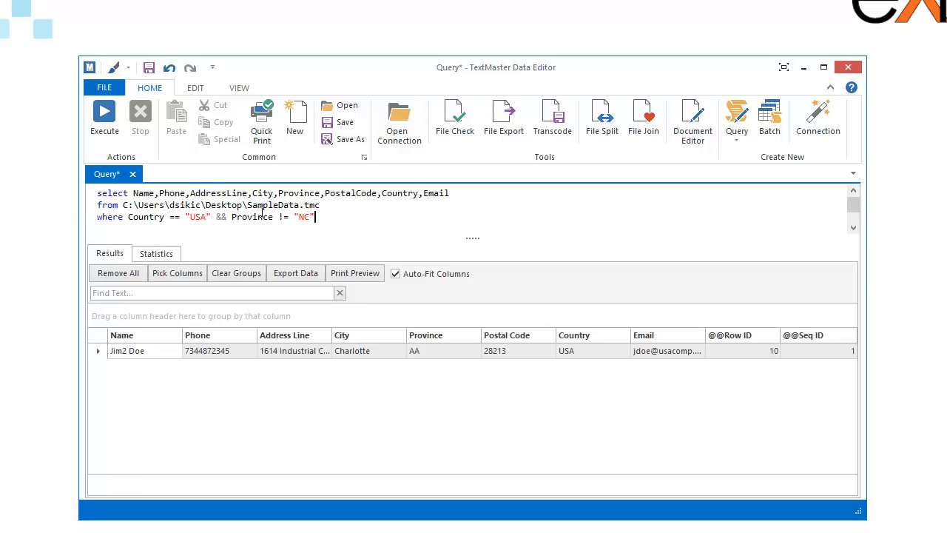
Comment out the Province condition with -- and rerun the query for all three USA rows.
click(215, 217)
text(--)
key(F5)
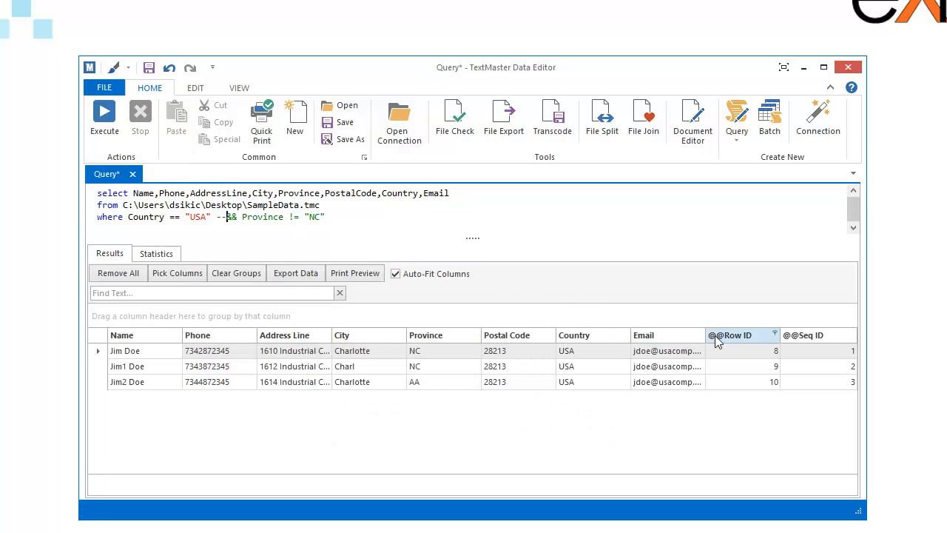
drag(715, 341, 755, 219)
right_click(446, 333)
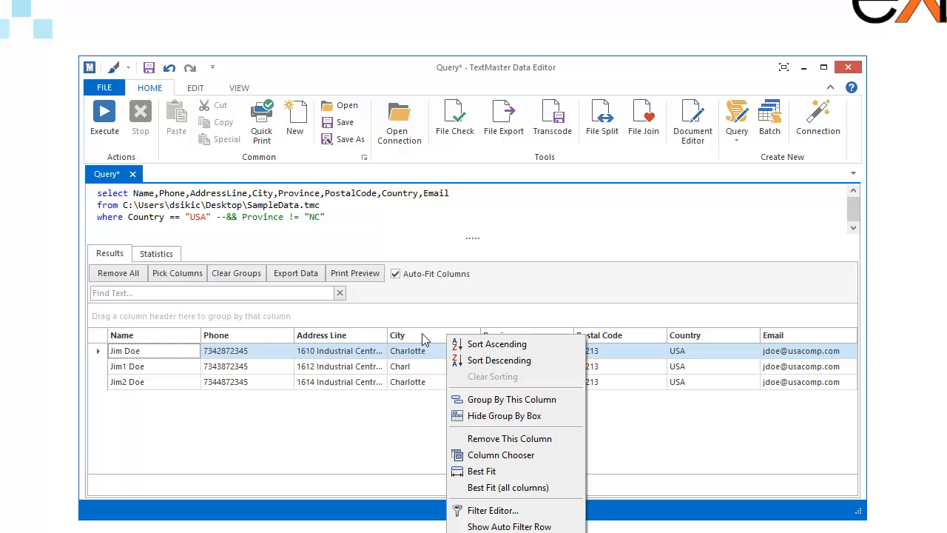
click(508, 456)
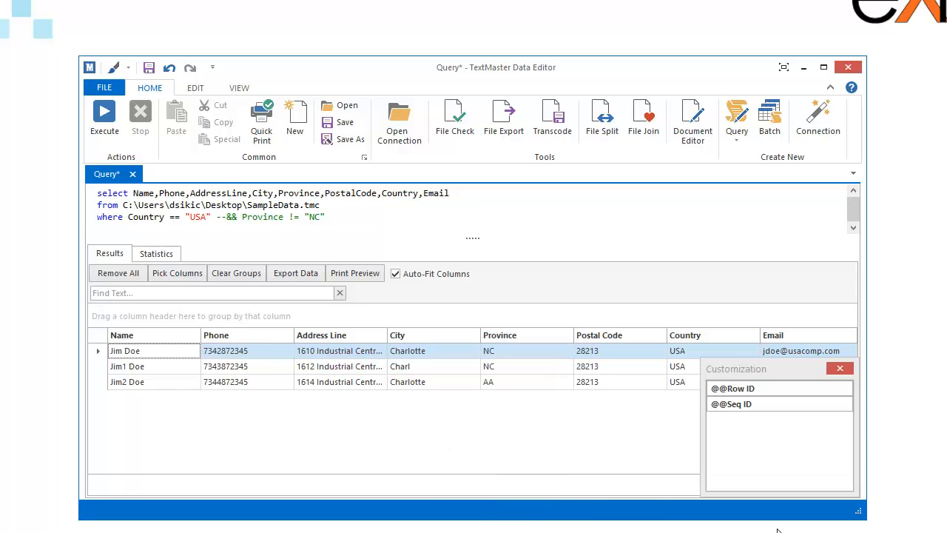
mouse_move(618, 336)
mouse_down()
mouse_move(736, 434)
mouse_move(624, 334)
mouse_up()
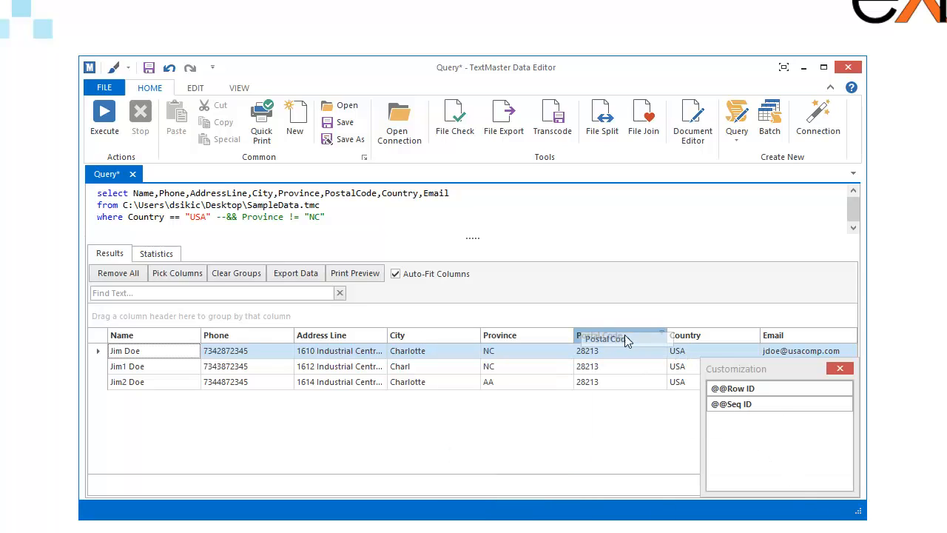
drag(728, 388, 750, 422)
click(839, 367)
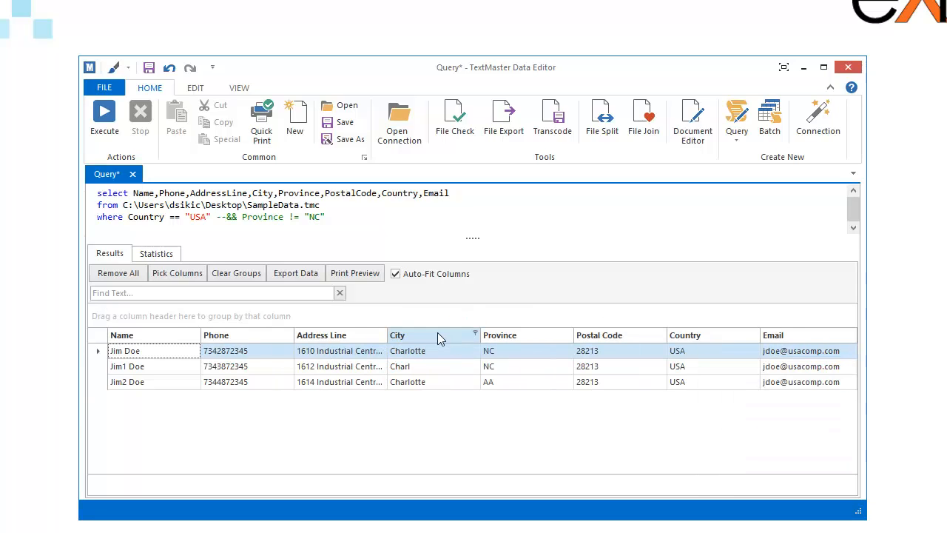
Show the auto filter row and filter Address Line to values starting with 16.
right_click(344, 339)
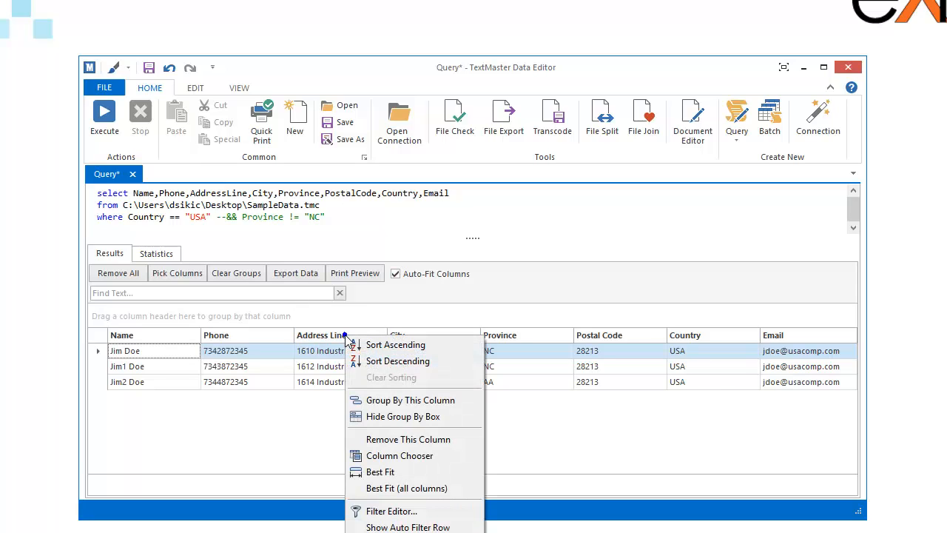
click(408, 526)
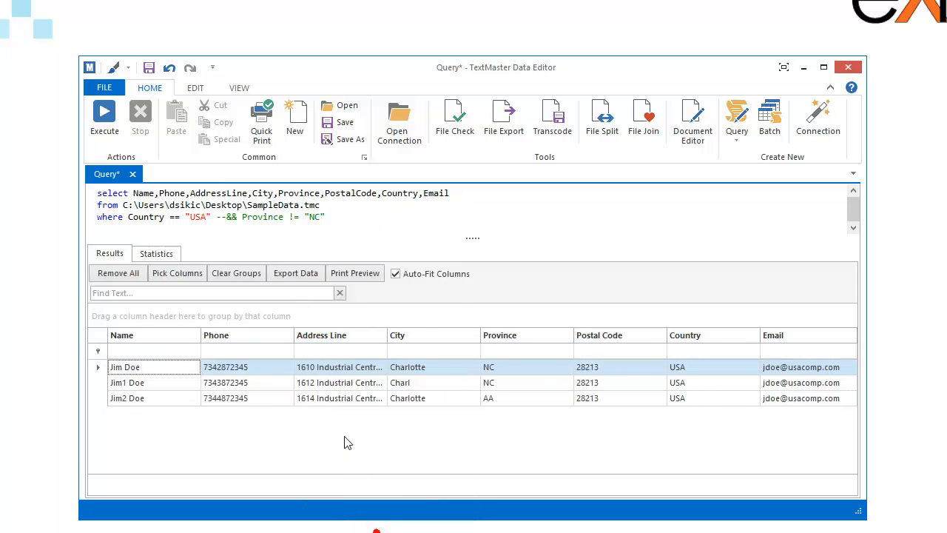
click(304, 351)
text(1610)
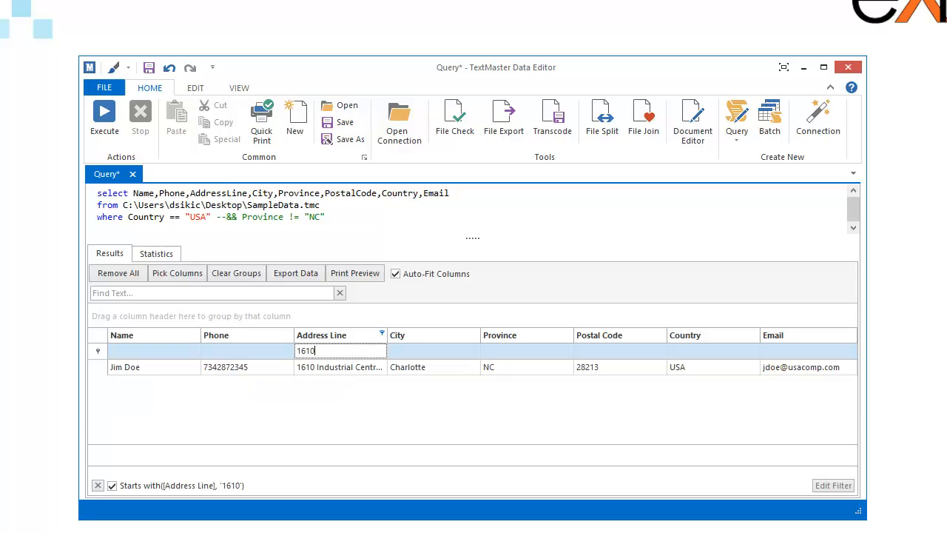
key(BackSpace)
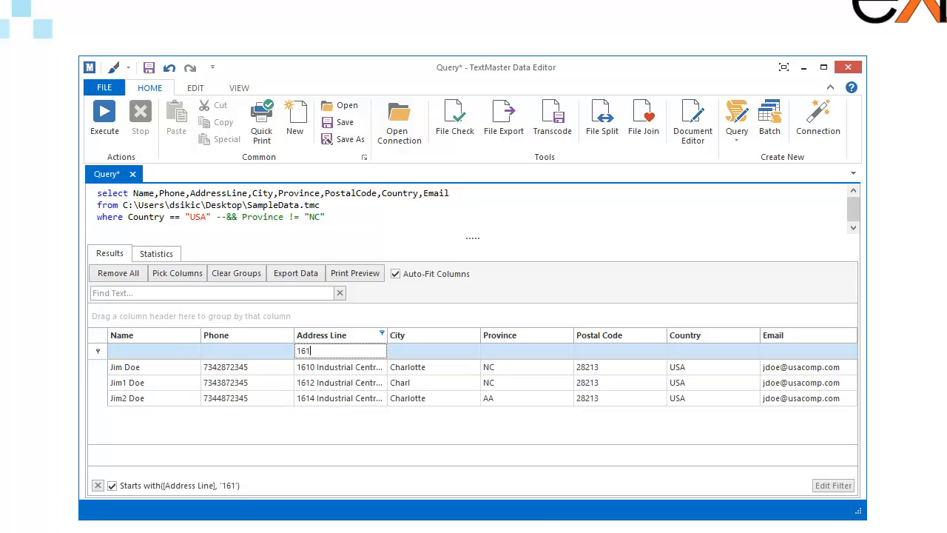
key(BackSpace)
Set the Province filter to NCC and open the Filter Editor.
click(548, 352)
text(NC)
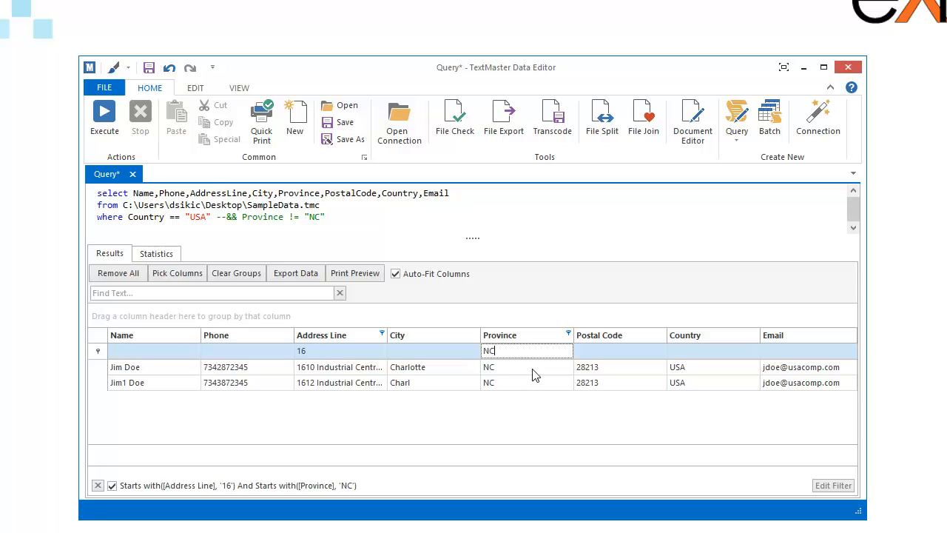
key(BackSpace)
key(BackSpace)
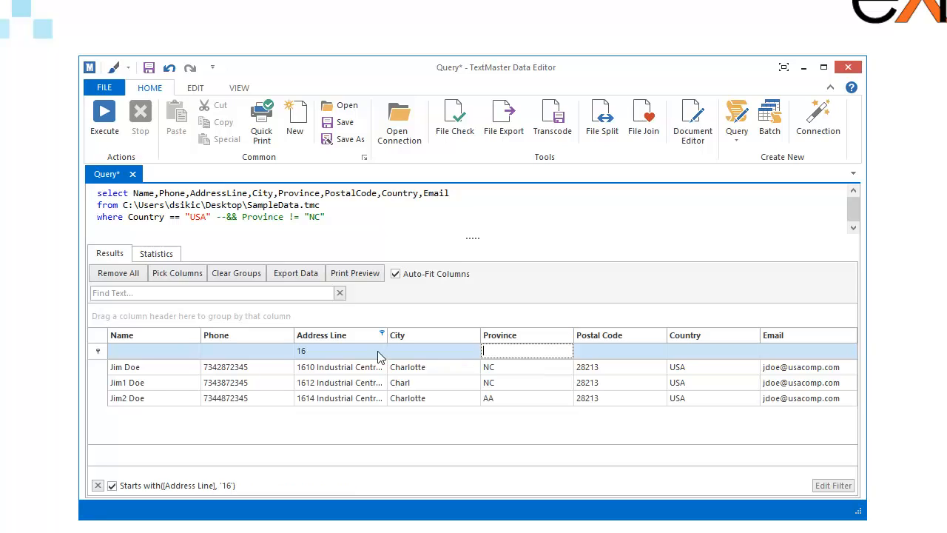
click(382, 353)
click(528, 350)
text(NCC)
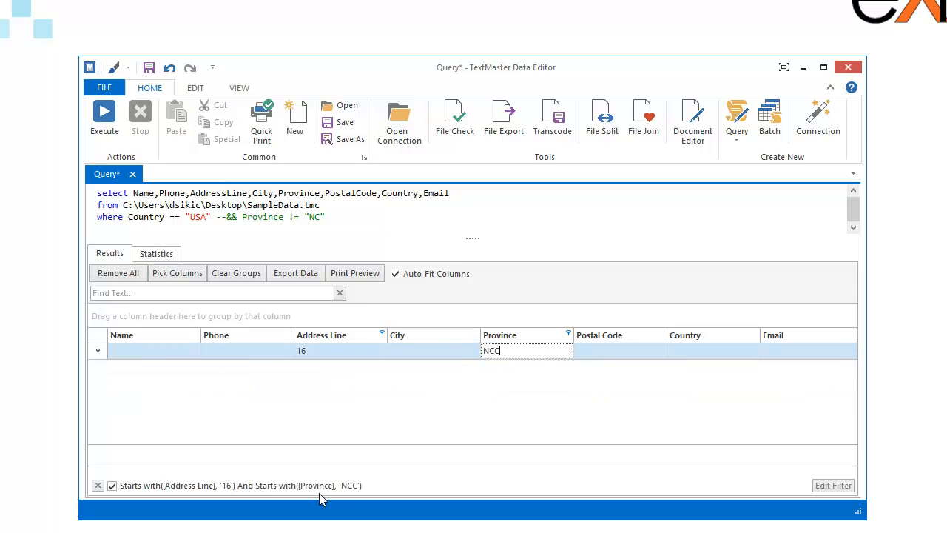
click(833, 487)
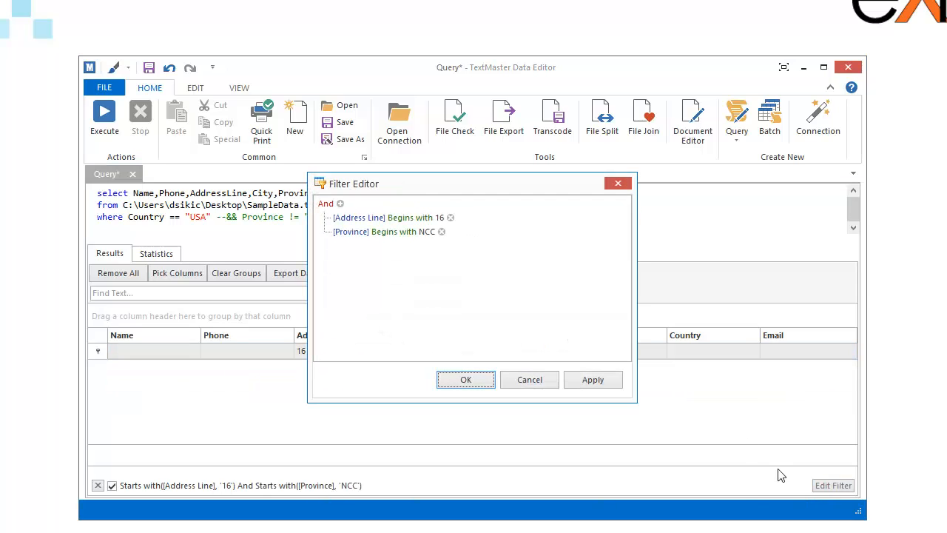
Browse the Address Line operator and new-condition column choices without changing anything.
click(409, 218)
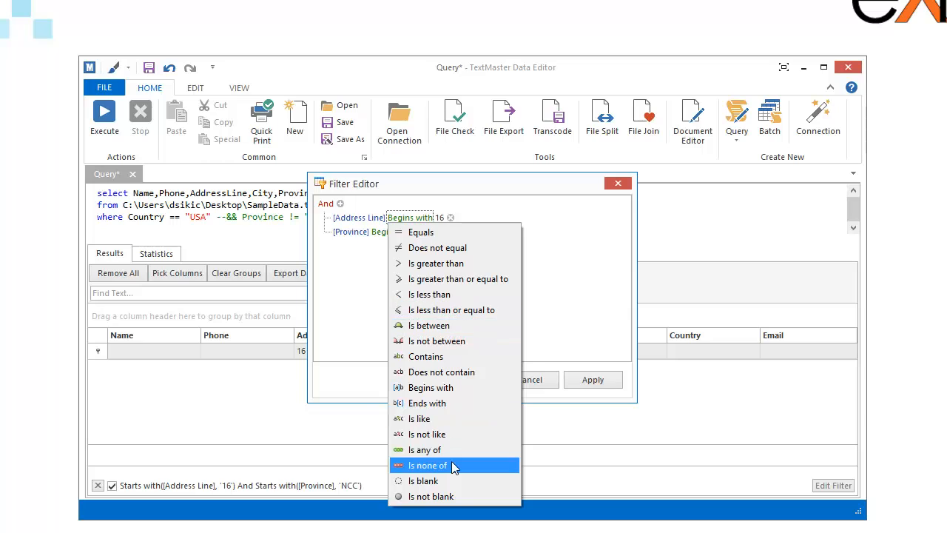
click(358, 270)
click(341, 203)
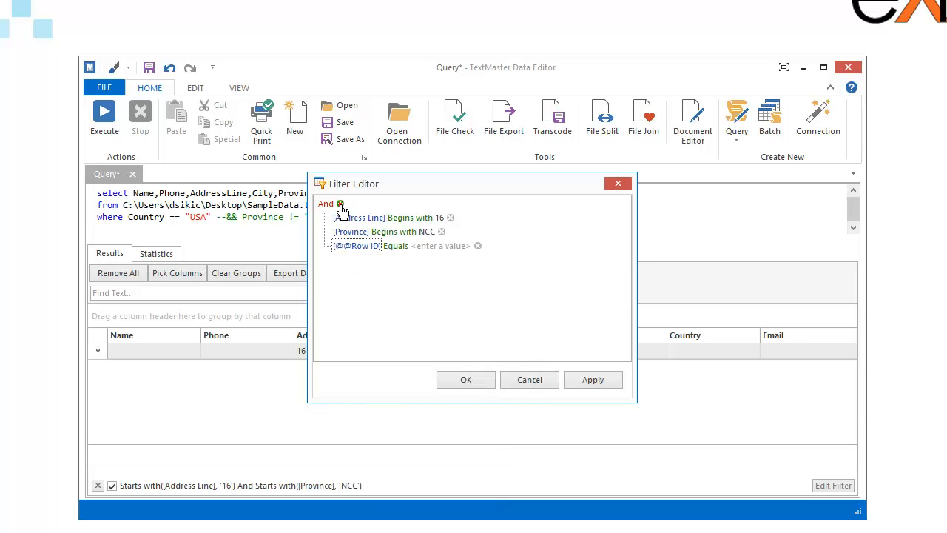
click(358, 251)
click(329, 274)
Dismiss the And group options, cancel the Filter Editor, and clear the active grid filter.
click(325, 204)
click(460, 326)
click(530, 379)
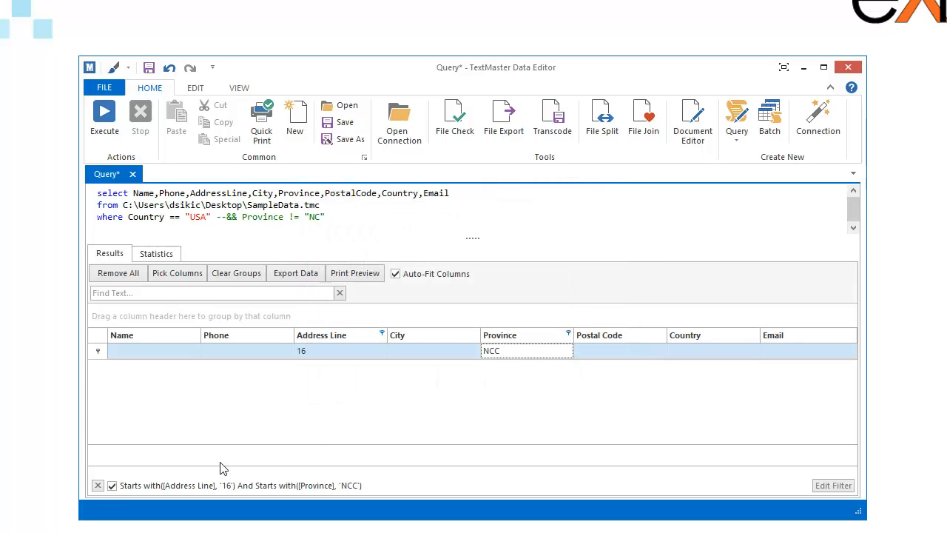
click(97, 485)
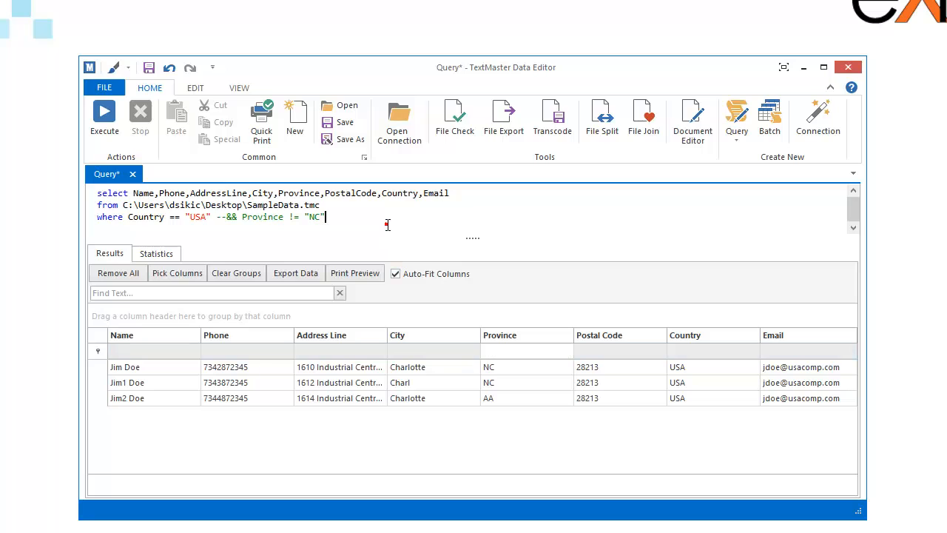
Re-run the query and save it to the Desktop as DemoSampleDataQuery.
click(104, 126)
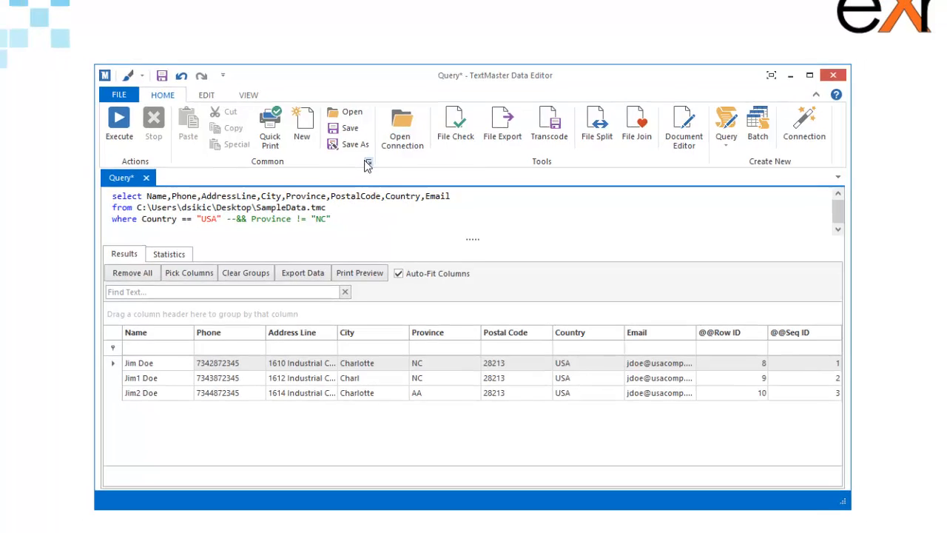
click(346, 141)
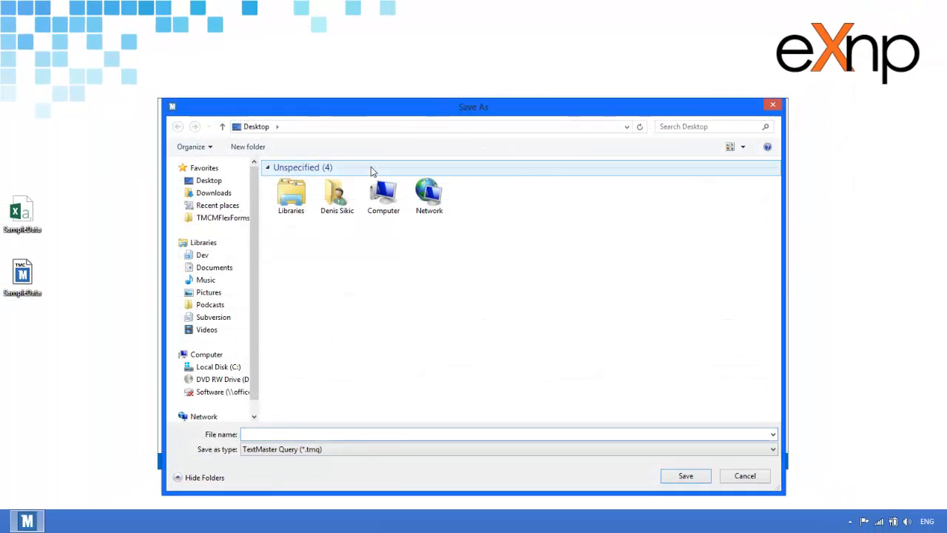
click(281, 434)
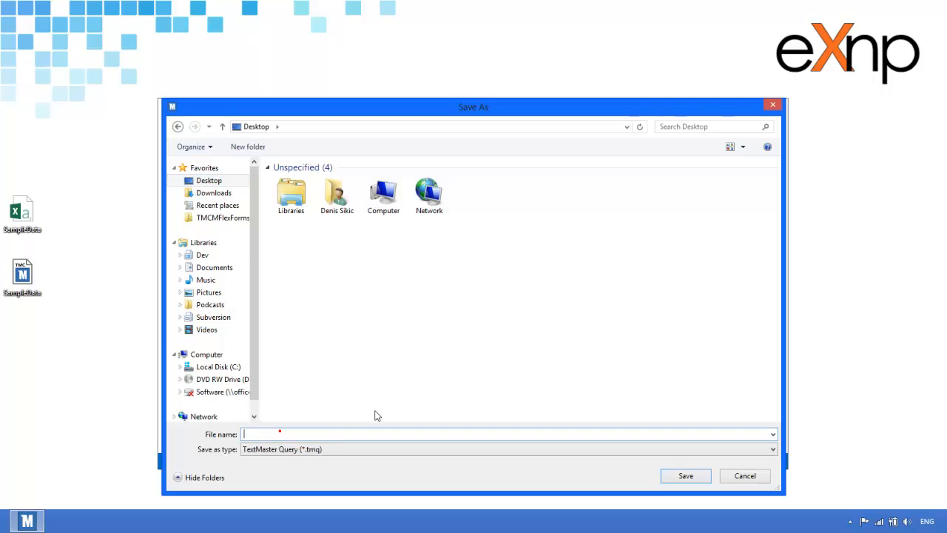
text(DemoSampleDataQuery)
key(Return)
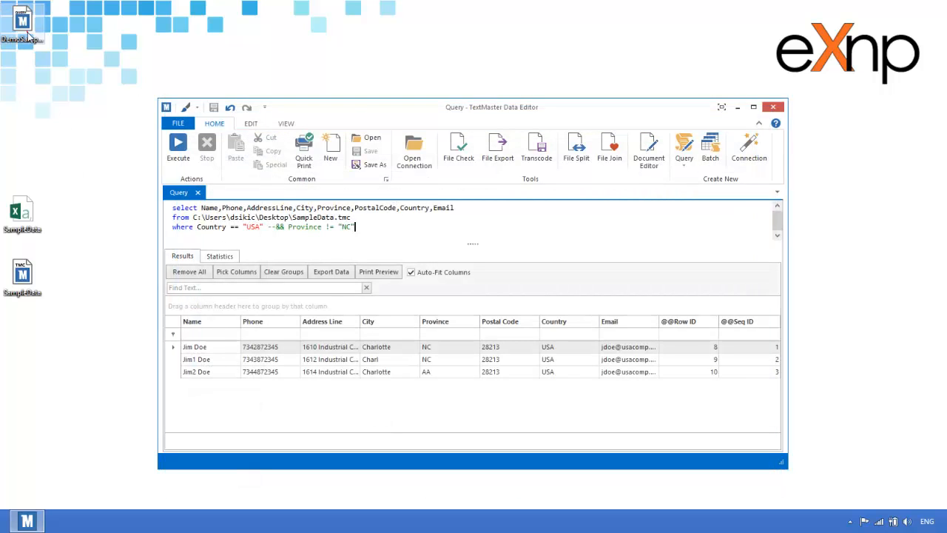
Place the DemoSampleDataQuery desktop icon below SampleData and close the query.
drag(26, 37, 56, 340)
click(74, 348)
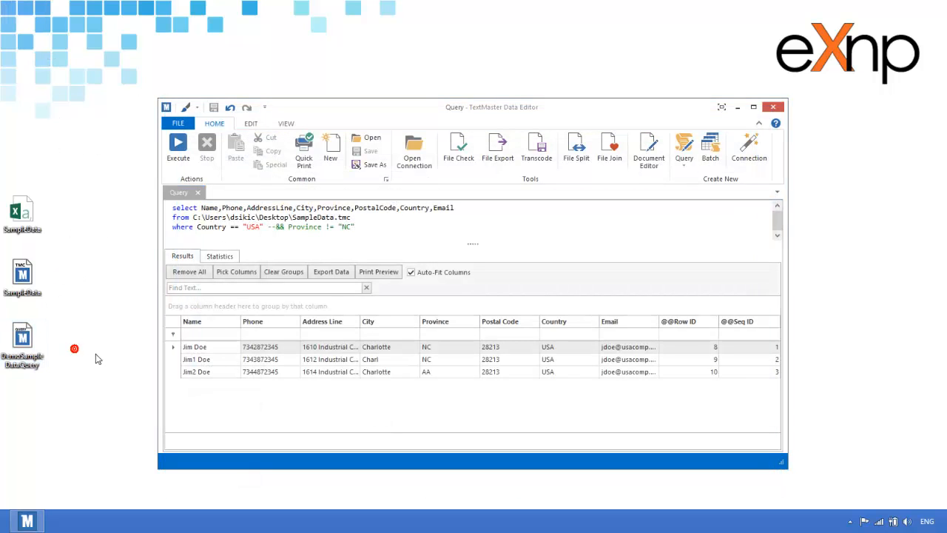
click(197, 192)
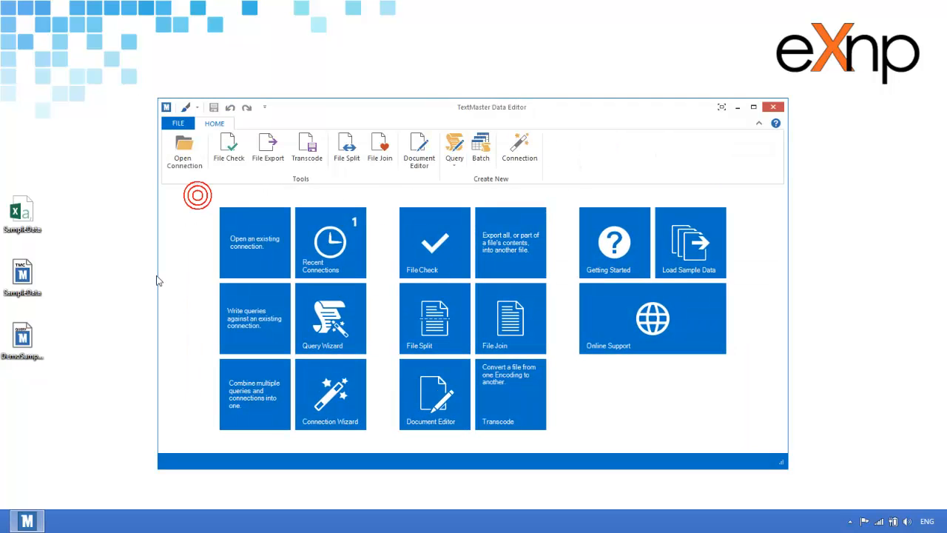
Open DemoSampleDataQuery from the desktop, run it, and close the extra start page window.
click(22, 339)
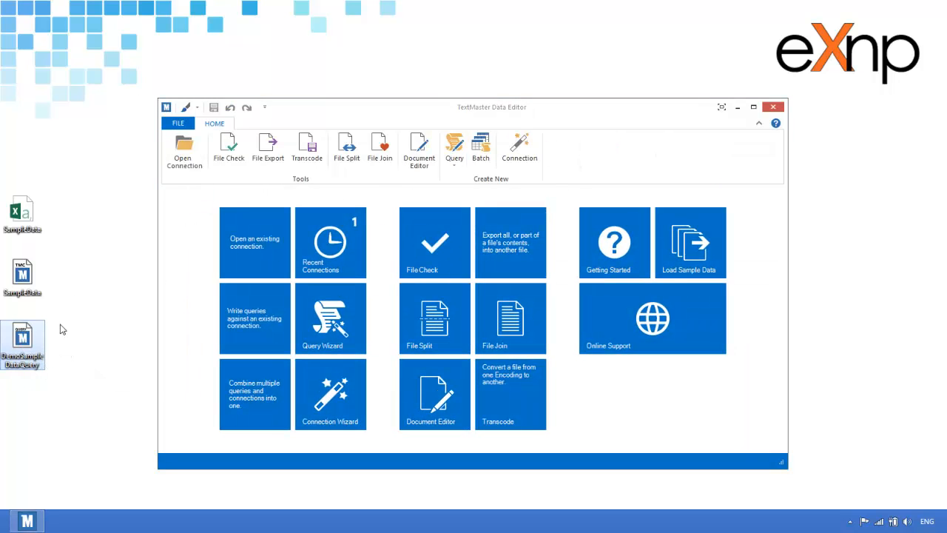
double_click(22, 337)
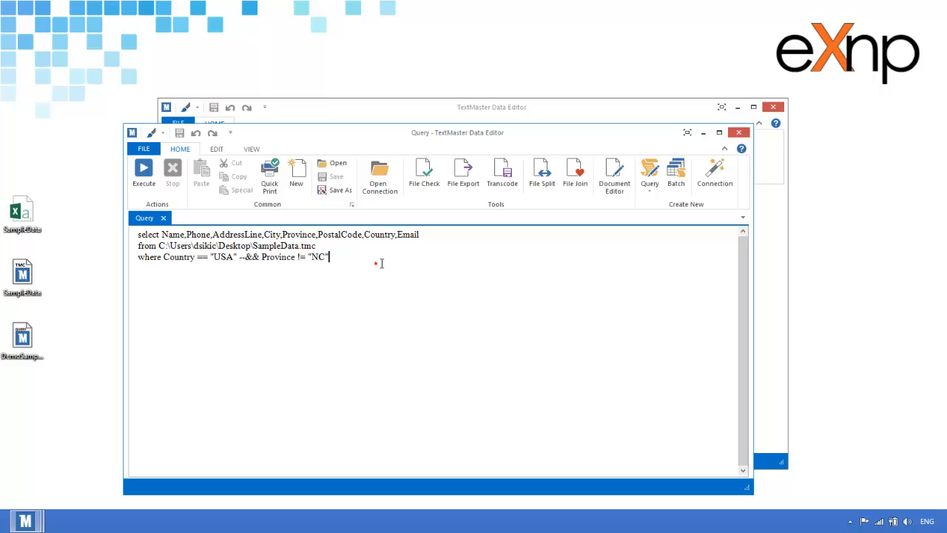
click(149, 184)
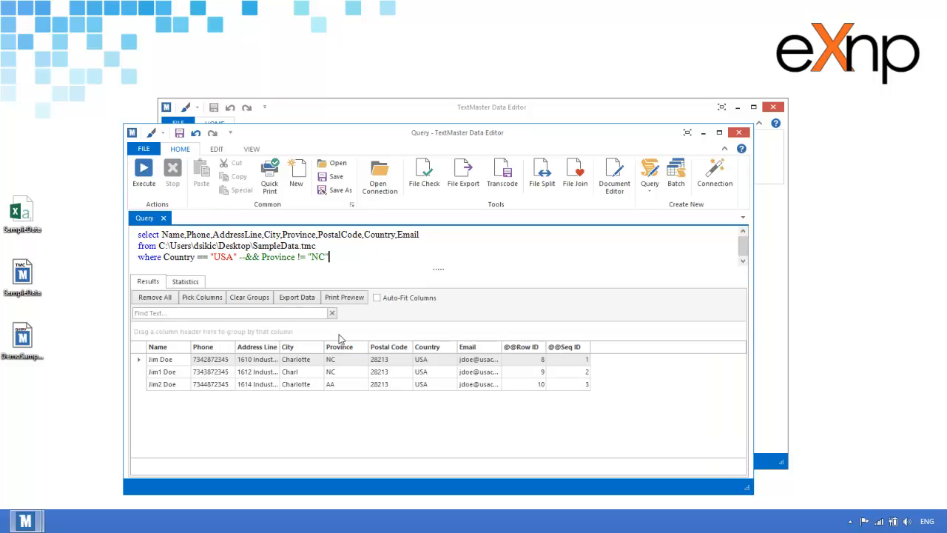
click(784, 112)
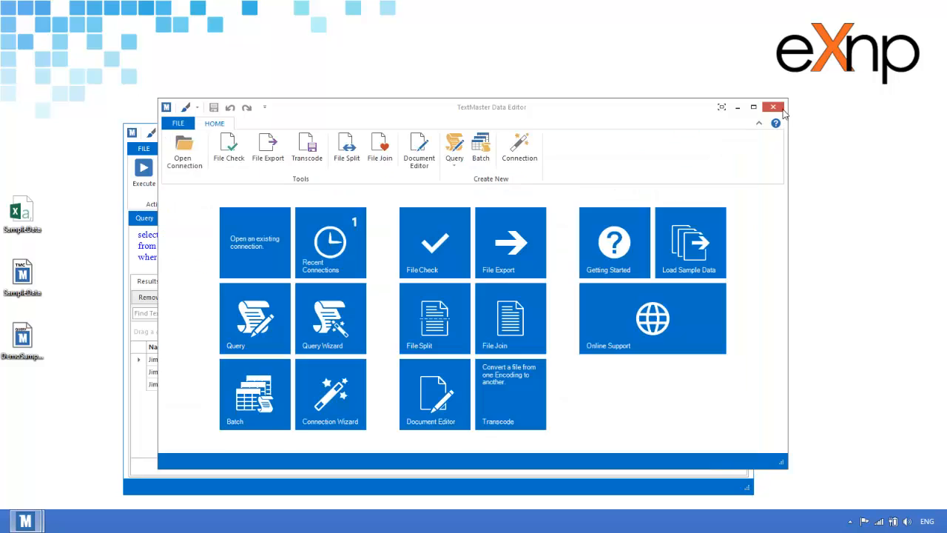
click(782, 110)
drag(593, 135, 646, 96)
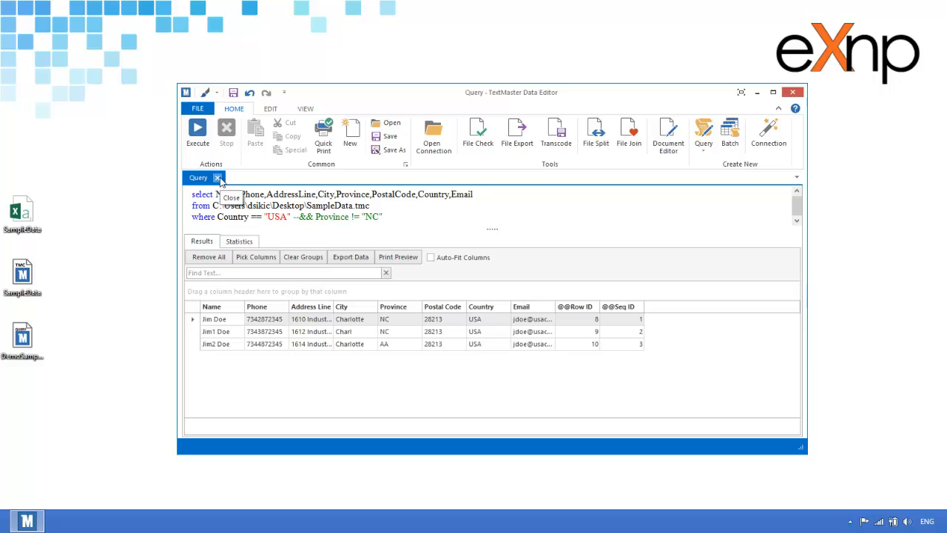
Close that query without saving, then load DemoSampleDataQuery into a new query.
click(217, 178)
click(491, 282)
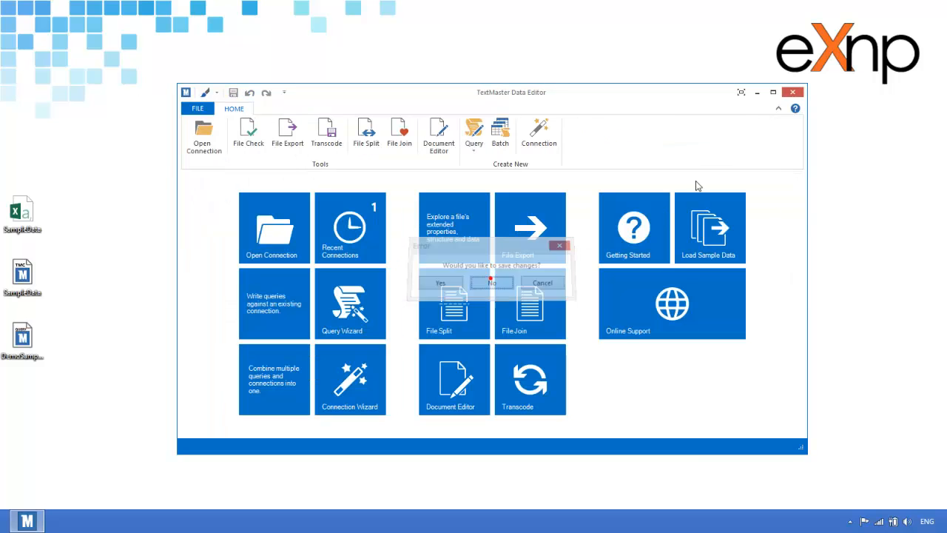
click(263, 287)
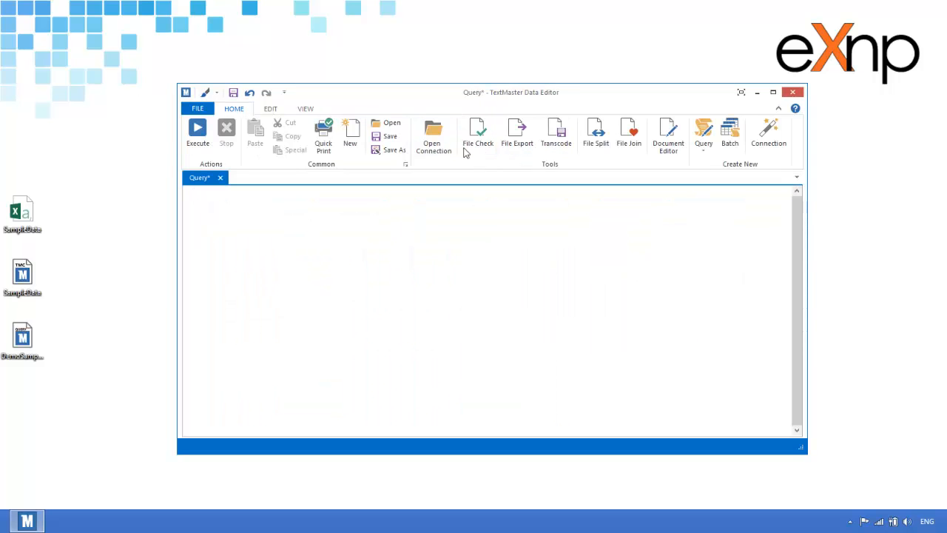
click(386, 124)
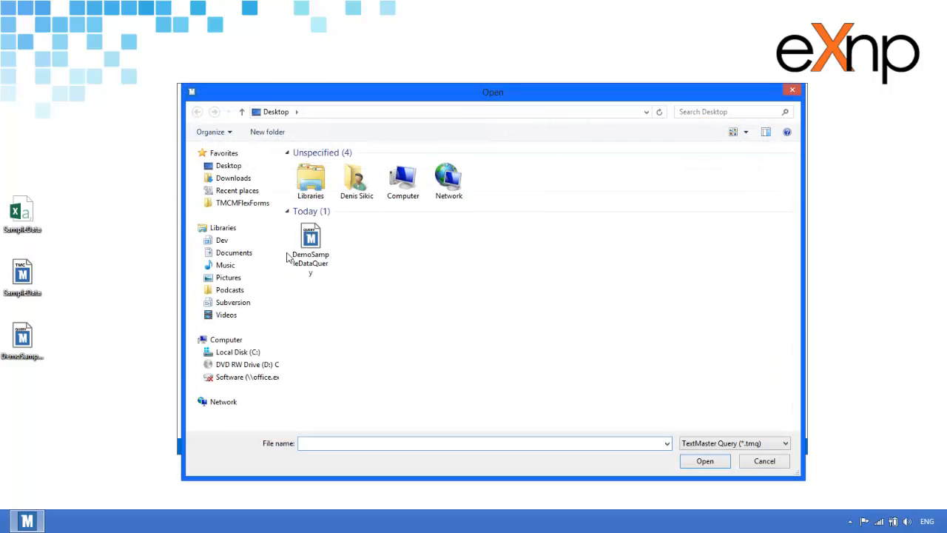
double_click(291, 255)
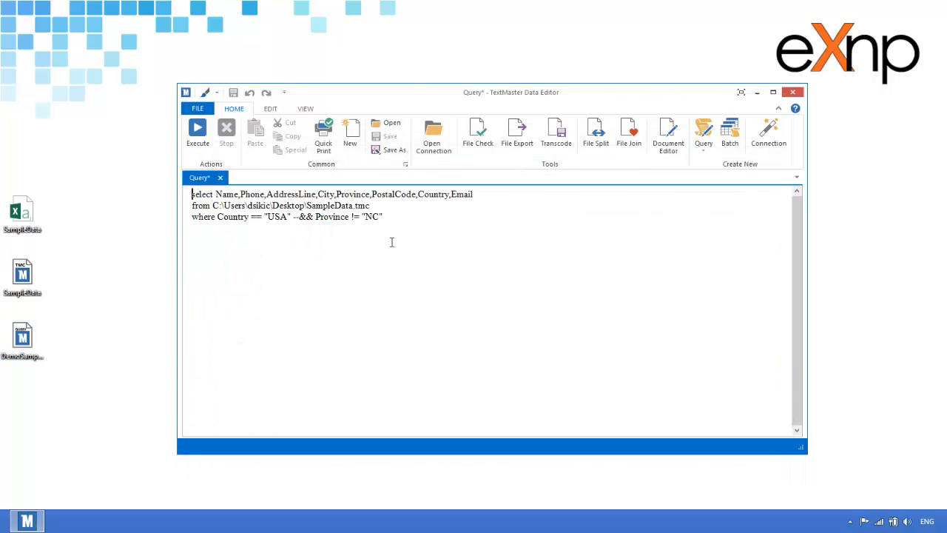
Run the loaded query, add a blank line after the where clause, and enlarge the query text area.
click(198, 133)
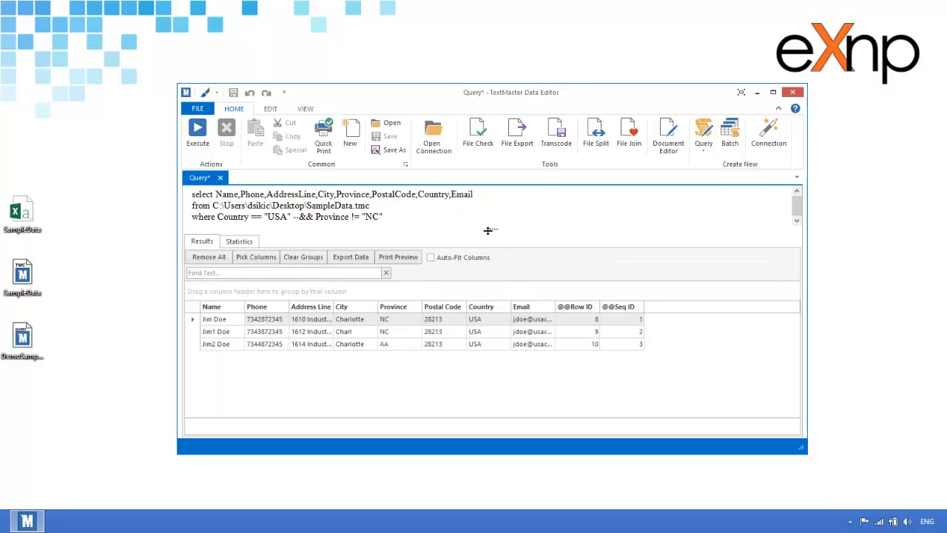
mouse_move(489, 231)
mouse_down()
mouse_move(499, 247)
mouse_move(491, 232)
mouse_up()
key(Return)
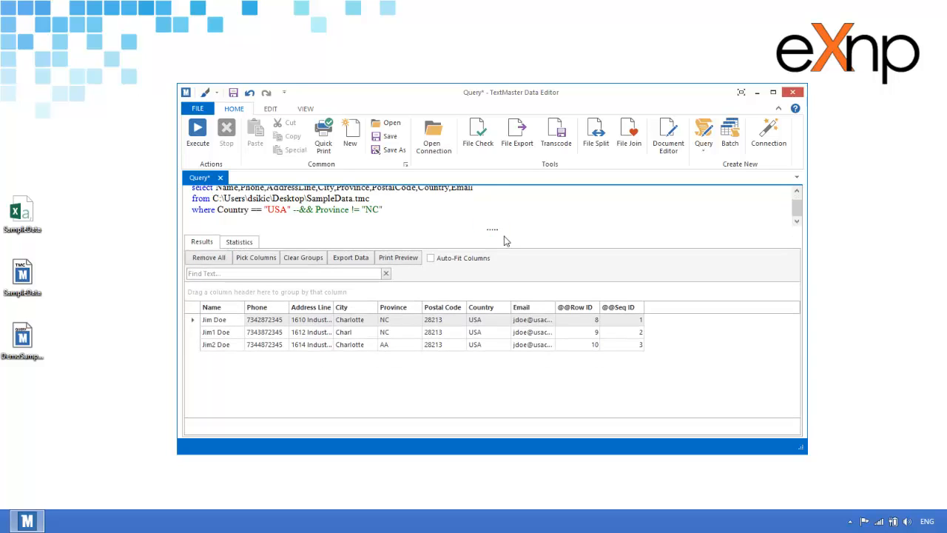
drag(796, 204, 797, 197)
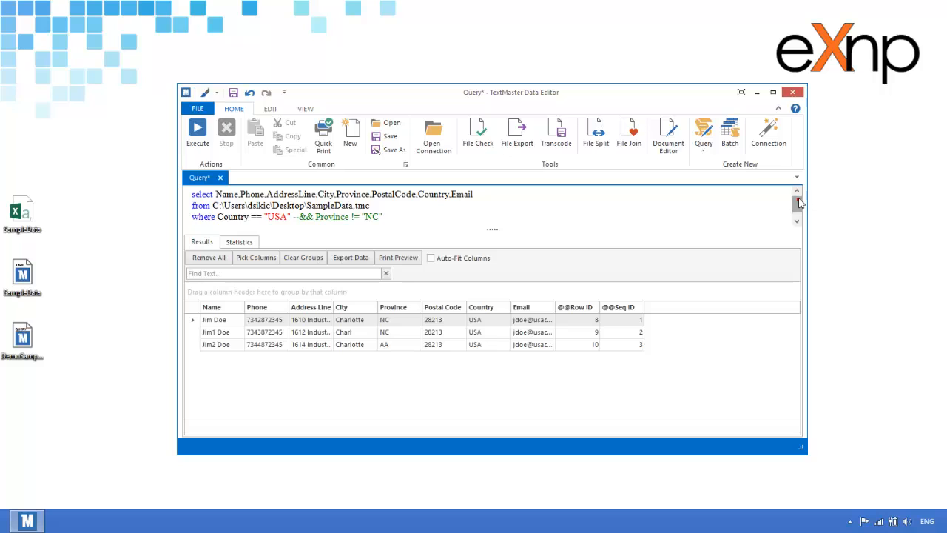
drag(495, 229, 496, 246)
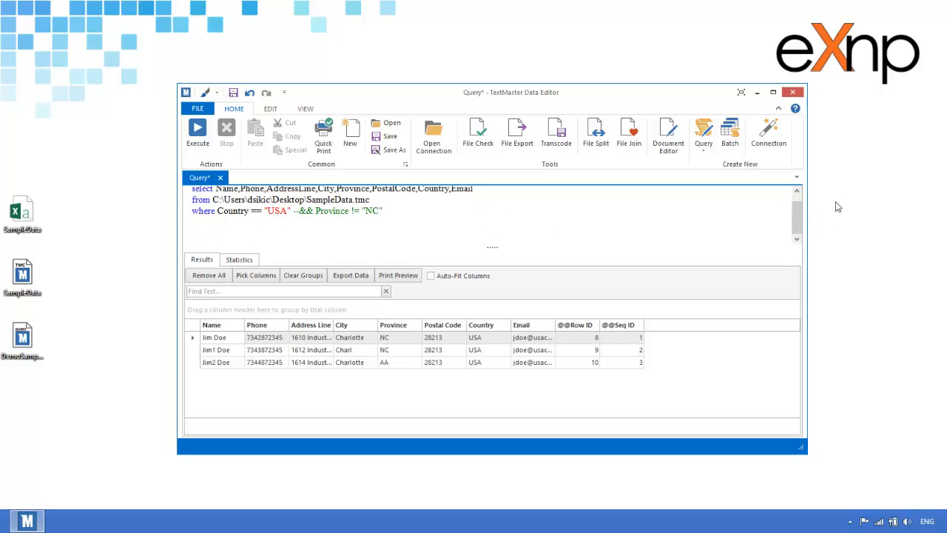
drag(799, 208, 791, 188)
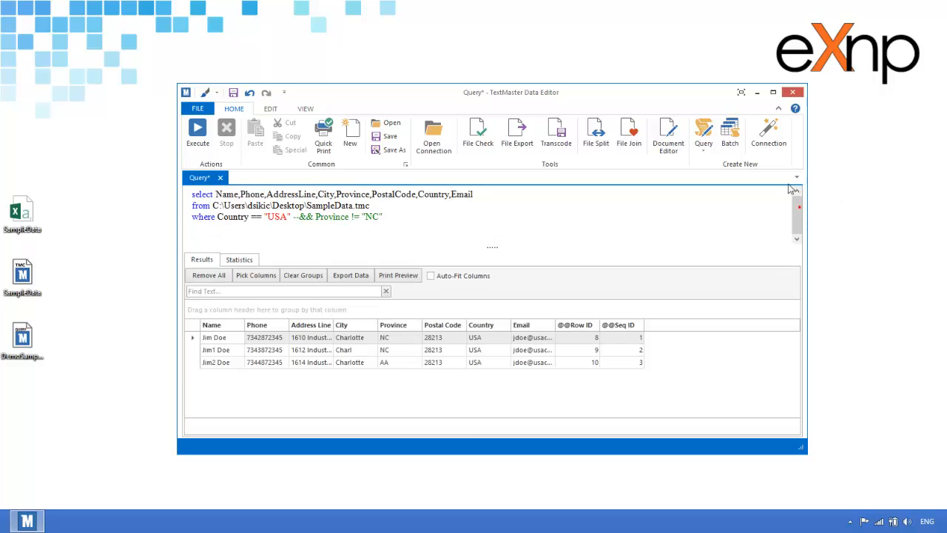
click(434, 278)
drag(702, 326, 727, 253)
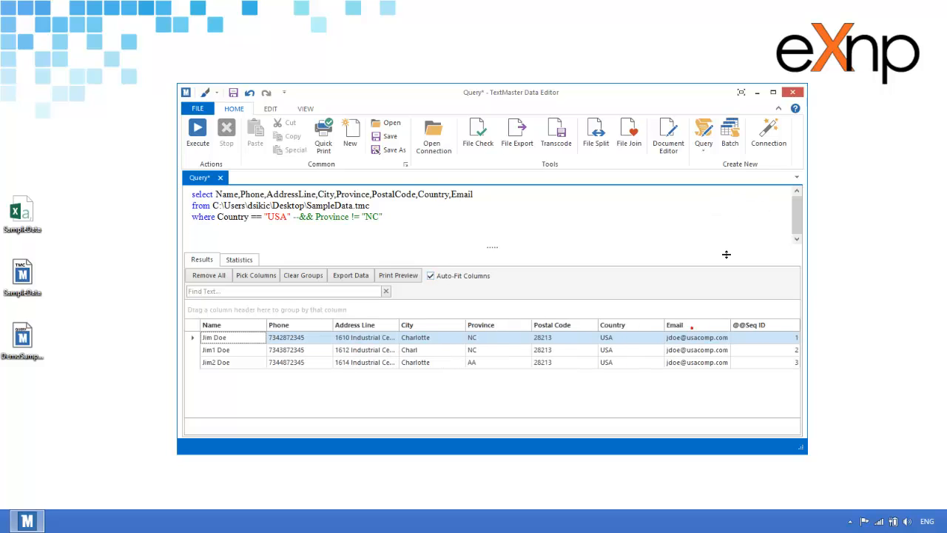
drag(751, 332, 755, 286)
right_click(547, 324)
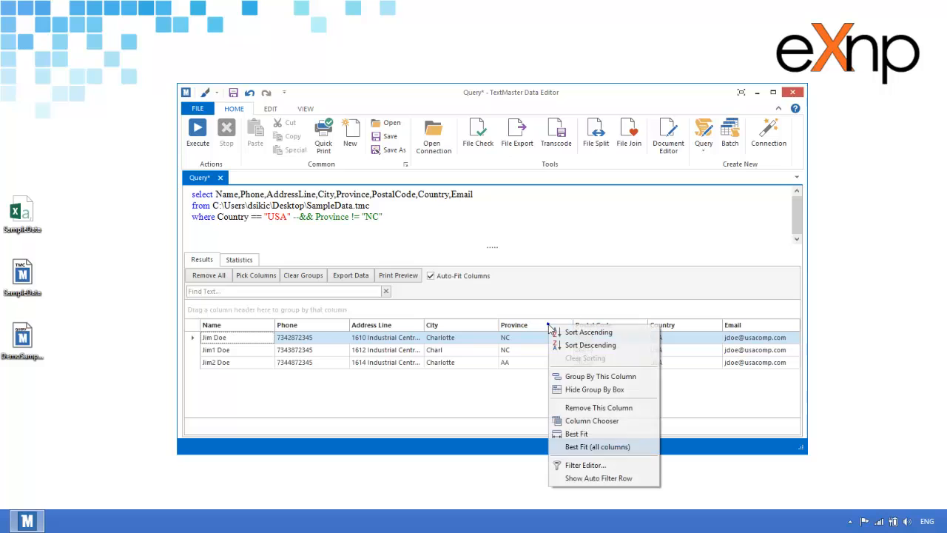
click(602, 448)
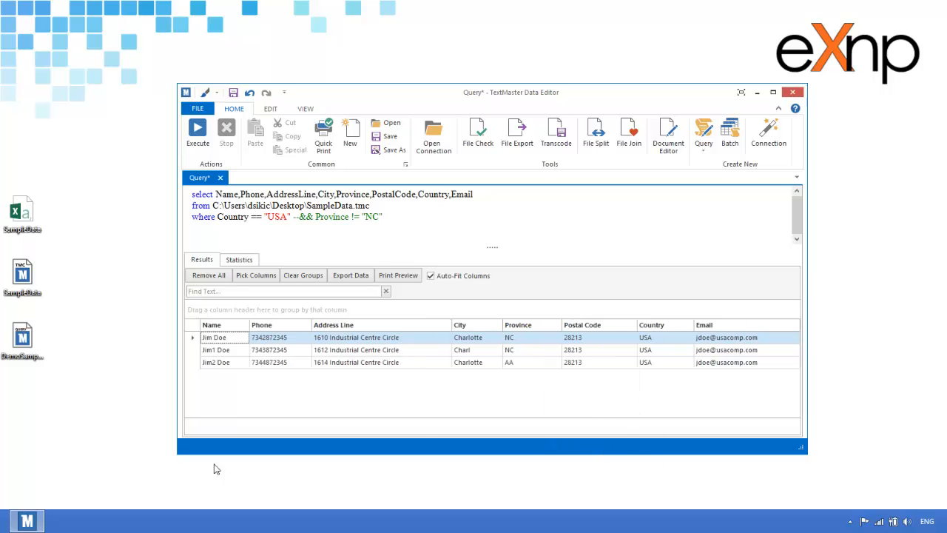
Show the query results in print preview, after dismissing the export format list.
click(352, 278)
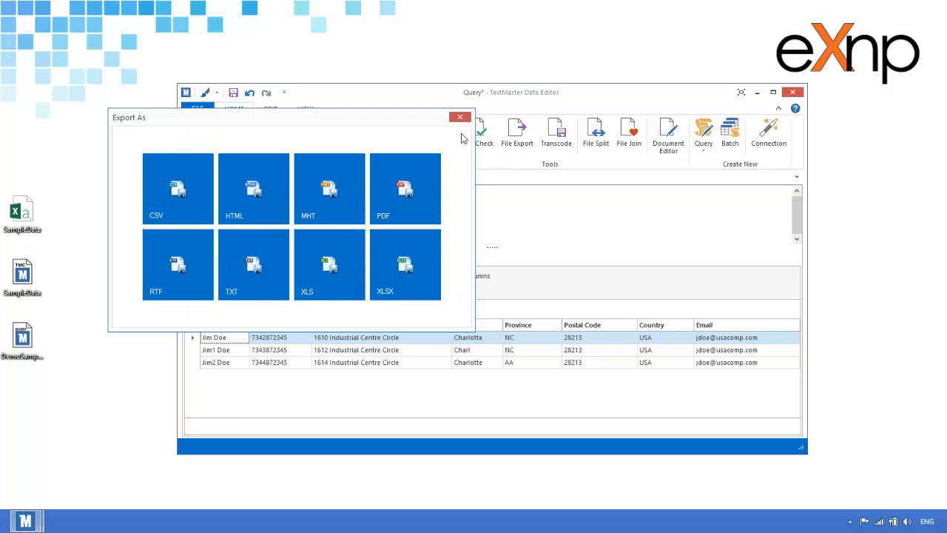
click(459, 118)
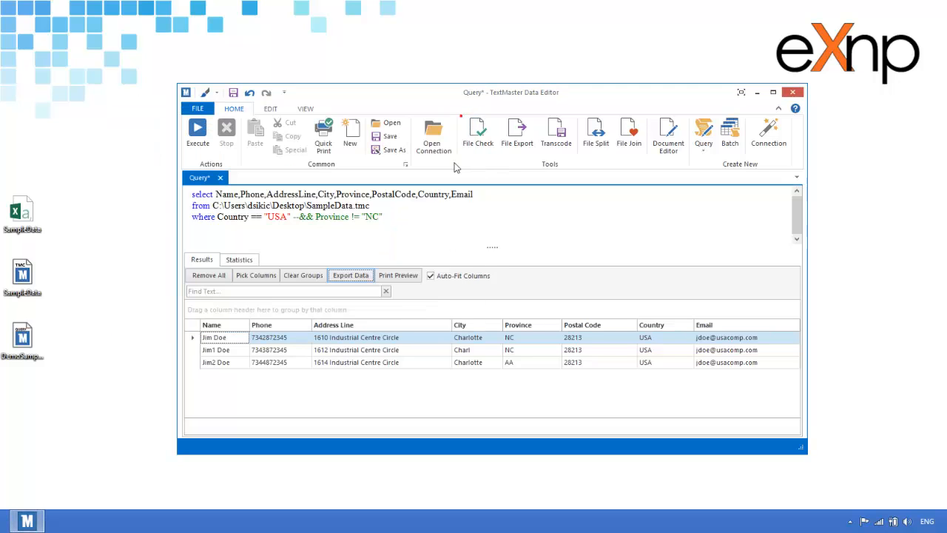
click(386, 280)
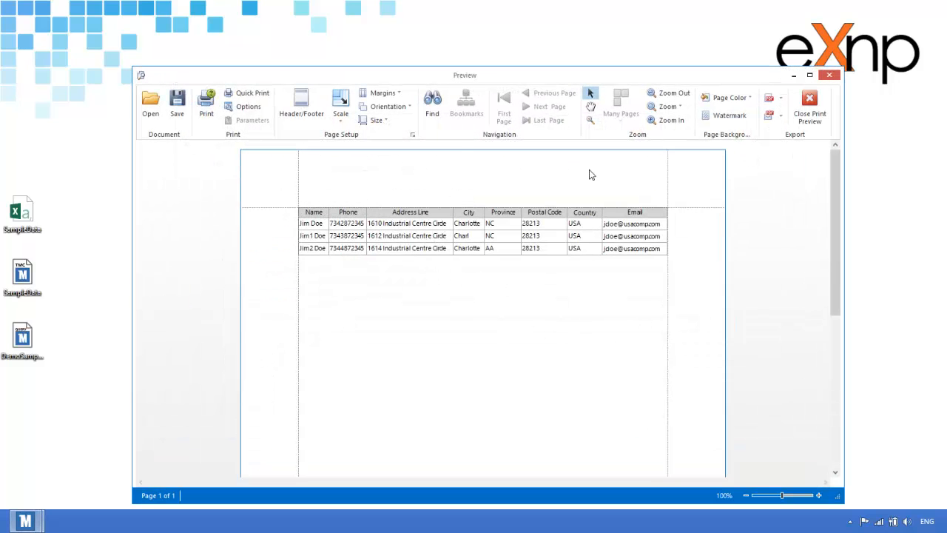
Set the preview page to Landscape orientation with Narrow margins.
click(390, 108)
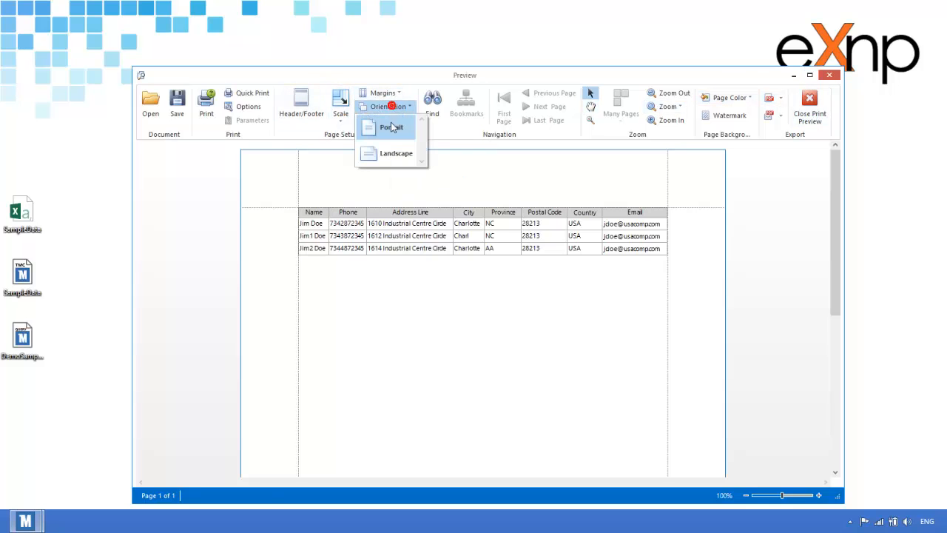
click(390, 145)
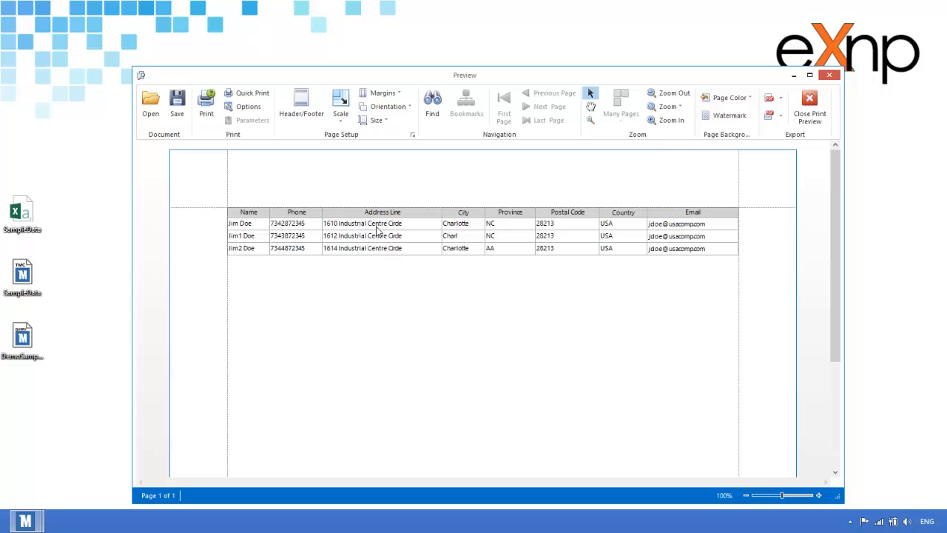
click(381, 93)
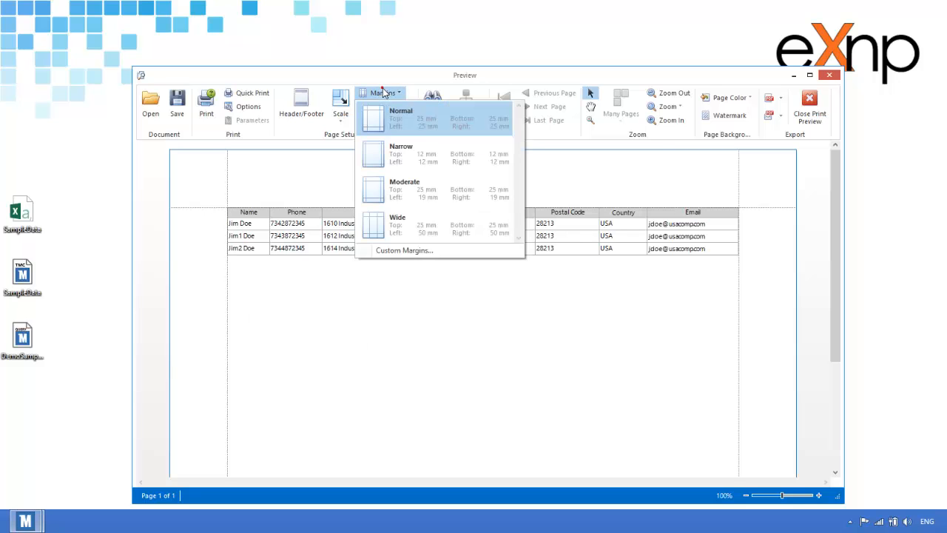
click(413, 163)
Choose DRAFT instead of CONFIDENTIAL as the text watermark and apply it to the page.
click(729, 116)
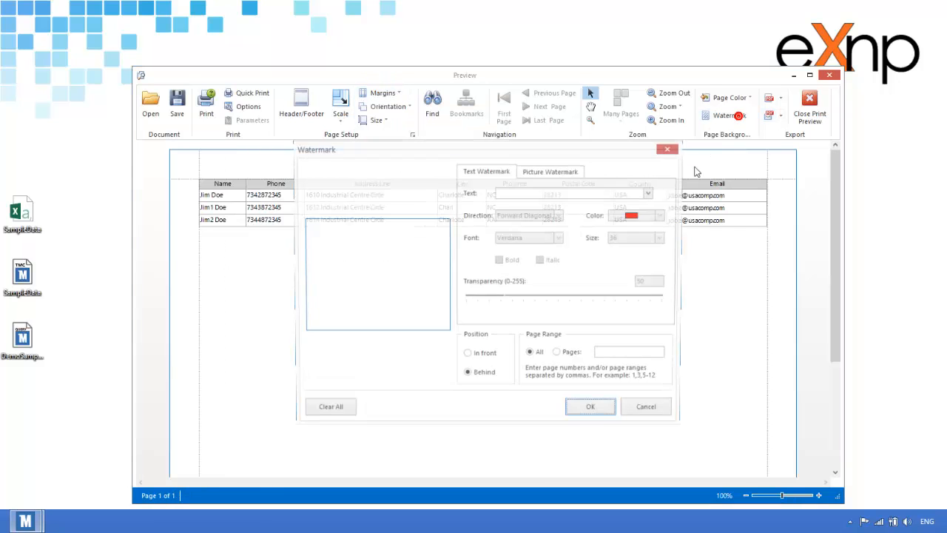
click(651, 193)
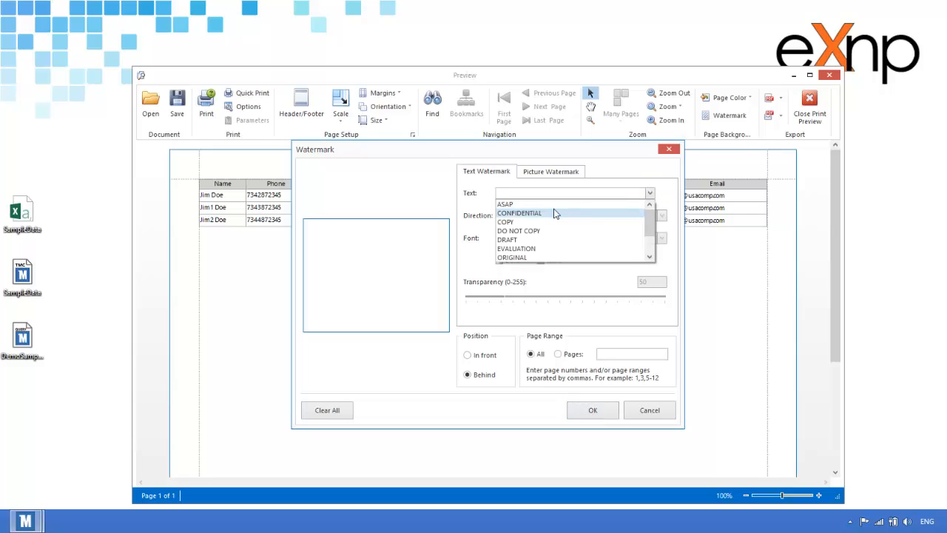
click(554, 214)
click(651, 193)
click(538, 239)
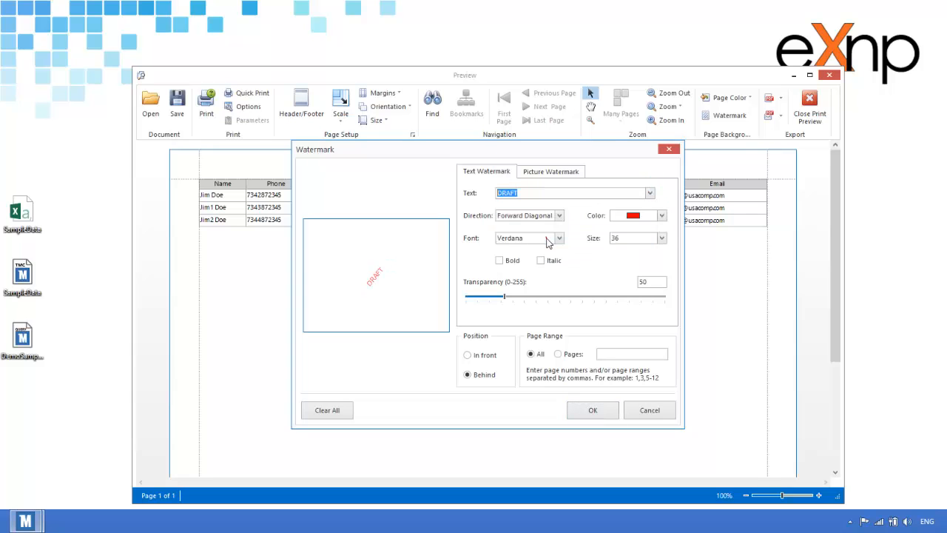
click(577, 406)
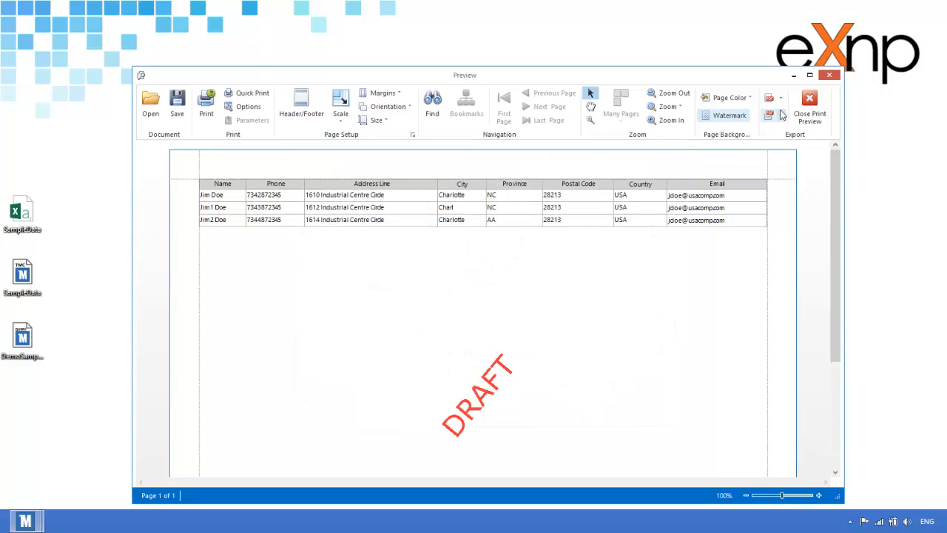
click(207, 107)
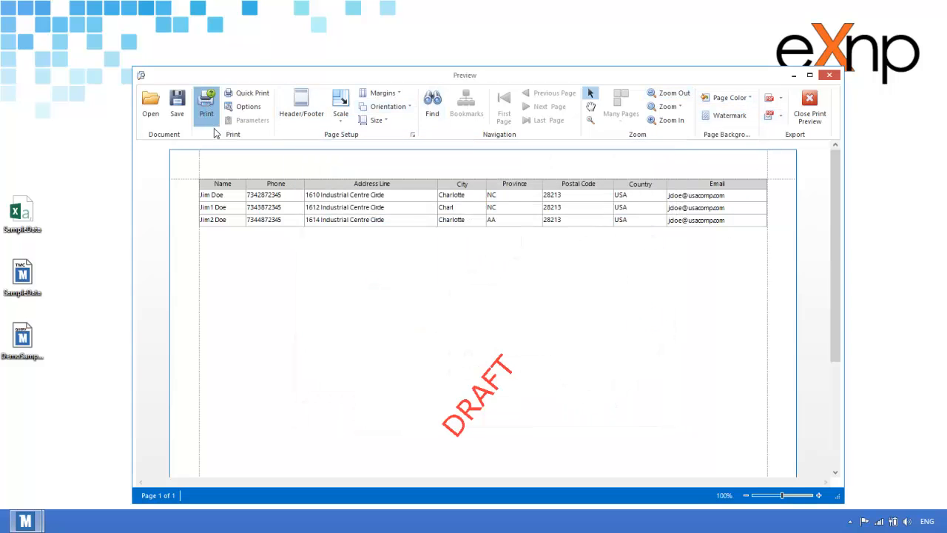
Export the preview using the PDF File format.
click(779, 117)
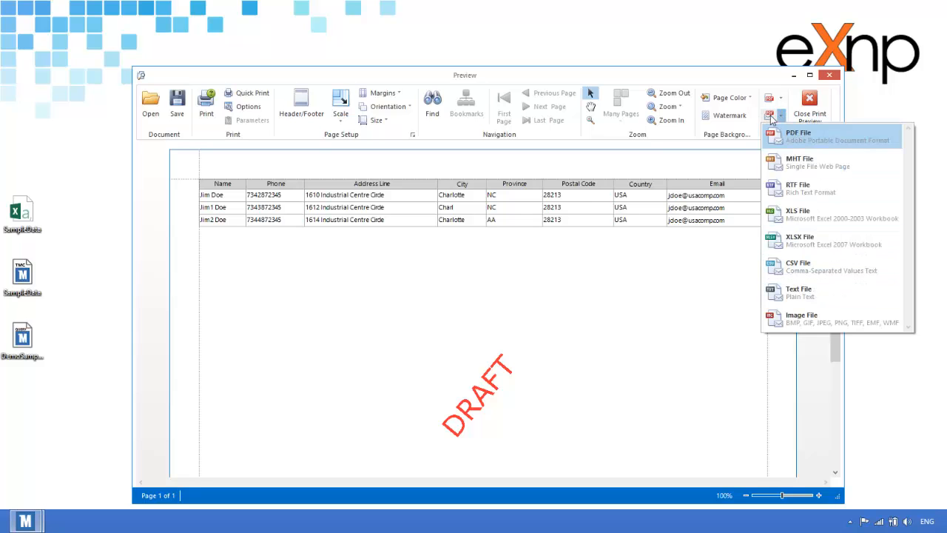
click(780, 119)
click(781, 99)
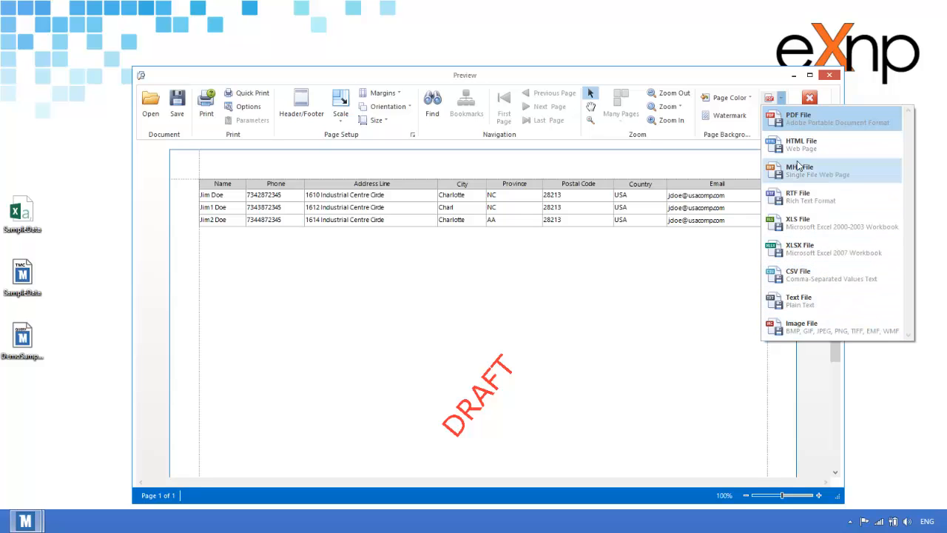
click(844, 122)
Review the PDF Password Security options and leave both open and editing passwords off.
click(558, 253)
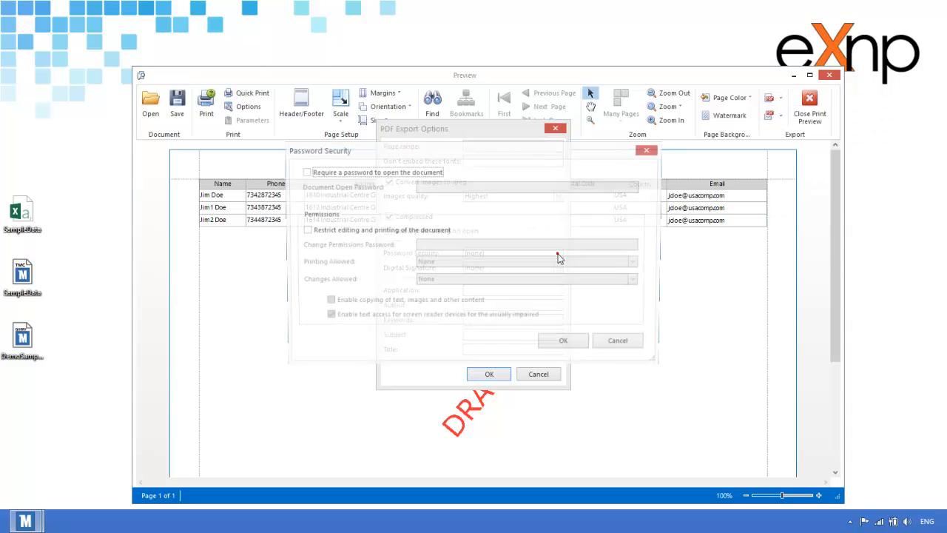
click(406, 171)
click(406, 172)
click(343, 233)
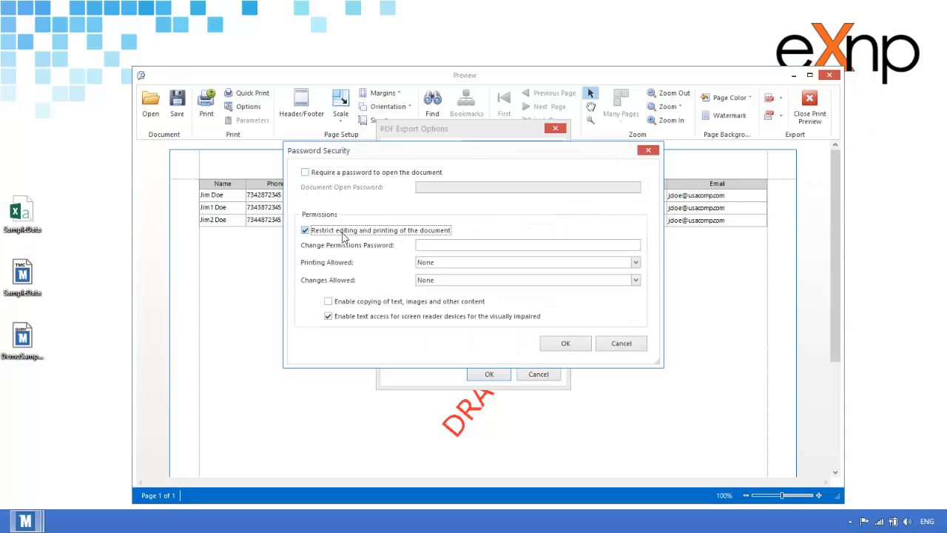
click(340, 234)
click(376, 233)
click(637, 263)
click(637, 263)
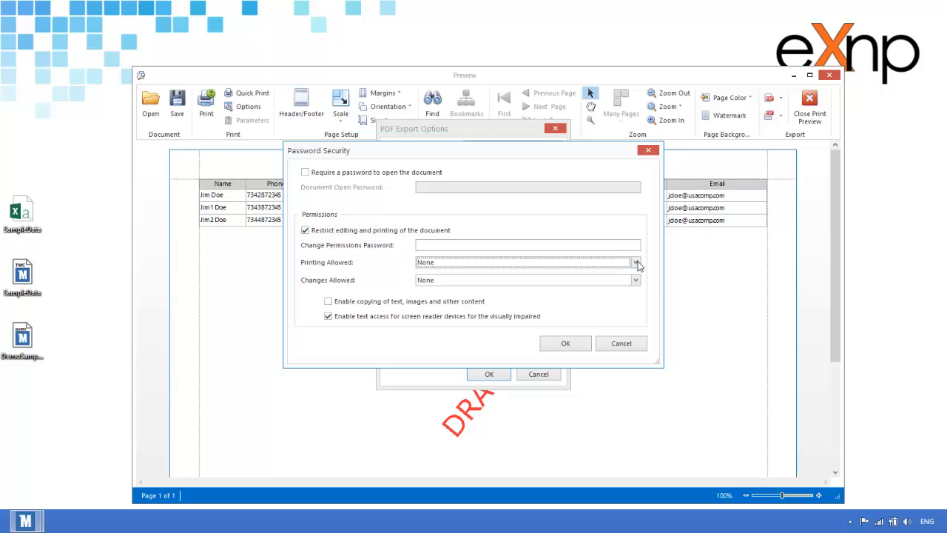
click(362, 233)
click(622, 343)
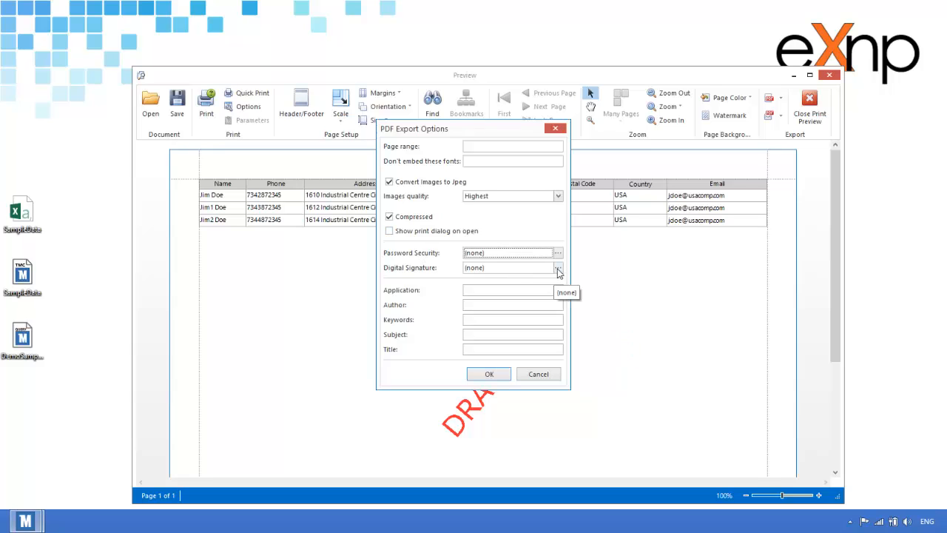
Accept the PDF export options and save the file as DemoPDF on the Desktop.
click(511, 290)
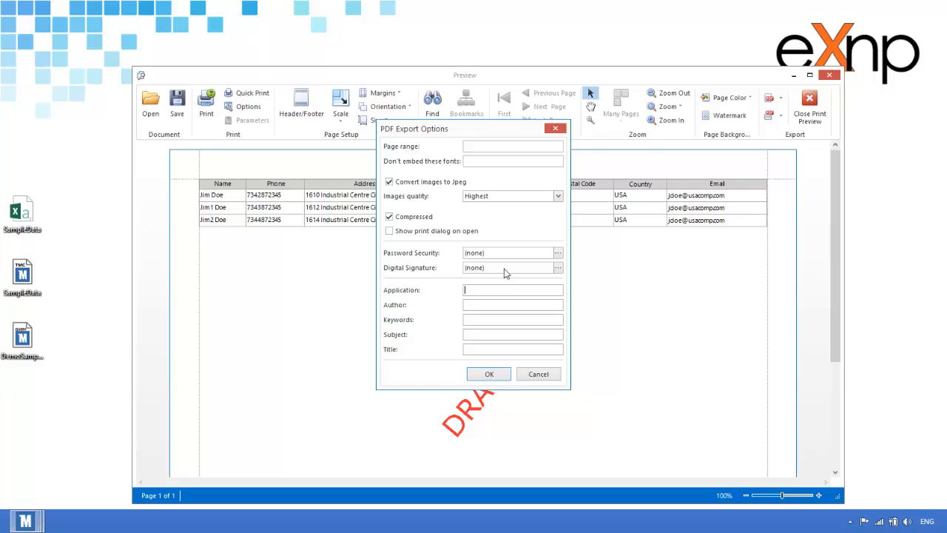
click(491, 374)
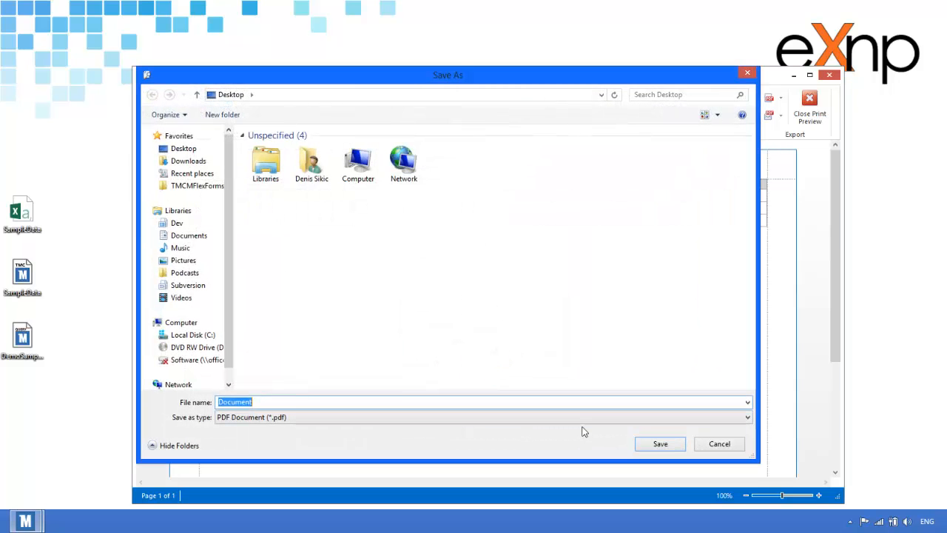
text(DemoPDF)
key(Return)
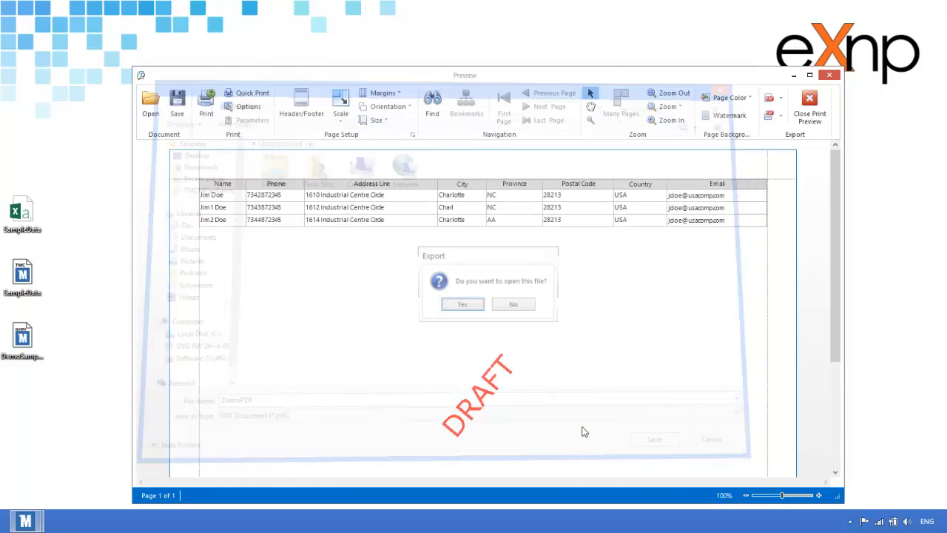
Open DemoPDF maximized in Adobe Reader and pan with the Hand Tool to the address rows.
click(473, 307)
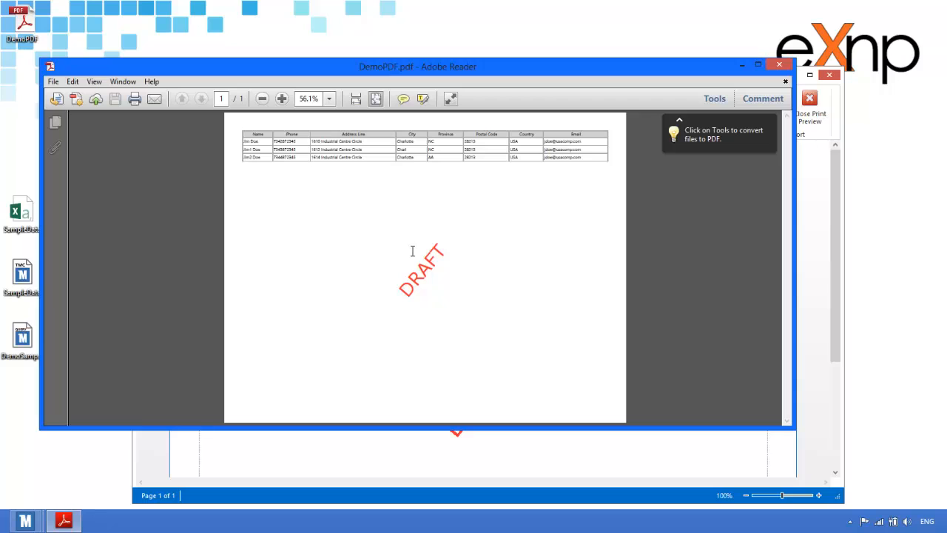
click(758, 66)
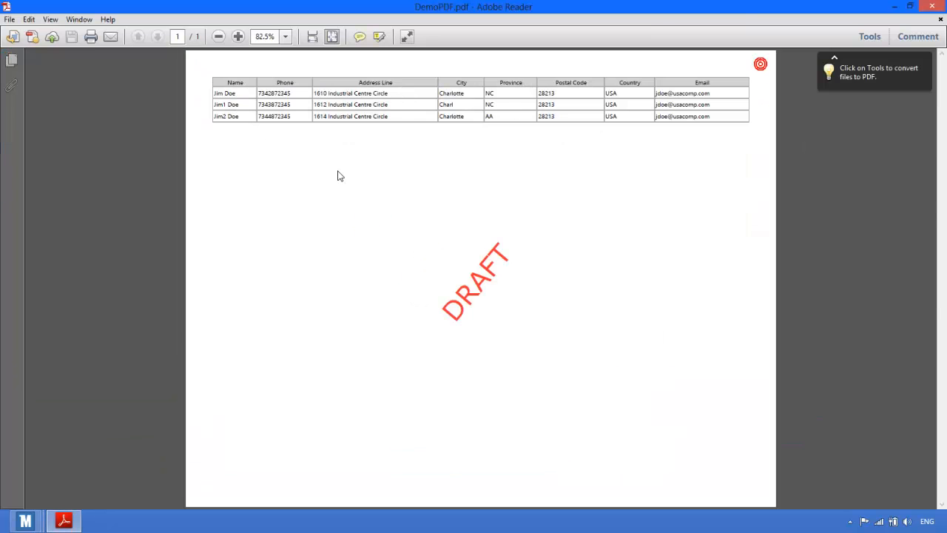
ctrl+scroll(401, 170, up, 5)
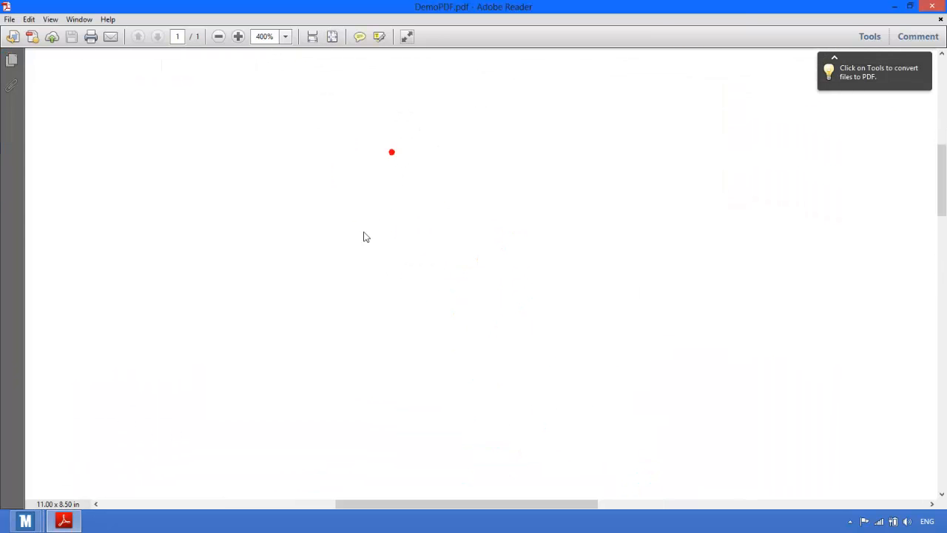
right_click(344, 102)
click(369, 137)
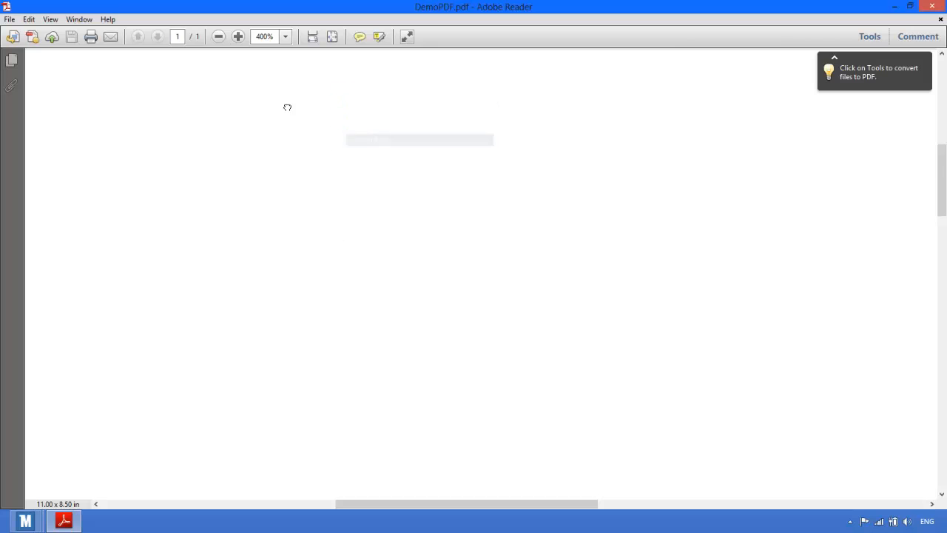
drag(286, 106, 514, 328)
Inspect the header row and DRAFT watermark, zoom back out, and close Adobe Reader.
scroll(356, 188, down, 1)
scroll(352, 185, up, 1)
drag(259, 177, 429, 317)
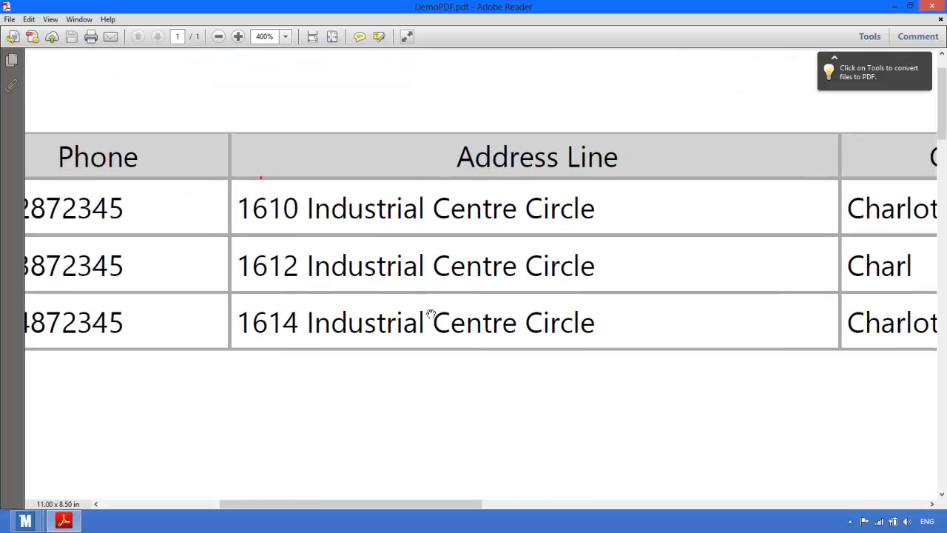
ctrl+scroll(381, 236, down, 1)
ctrl+scroll(382, 237, down, 2)
click(932, 7)
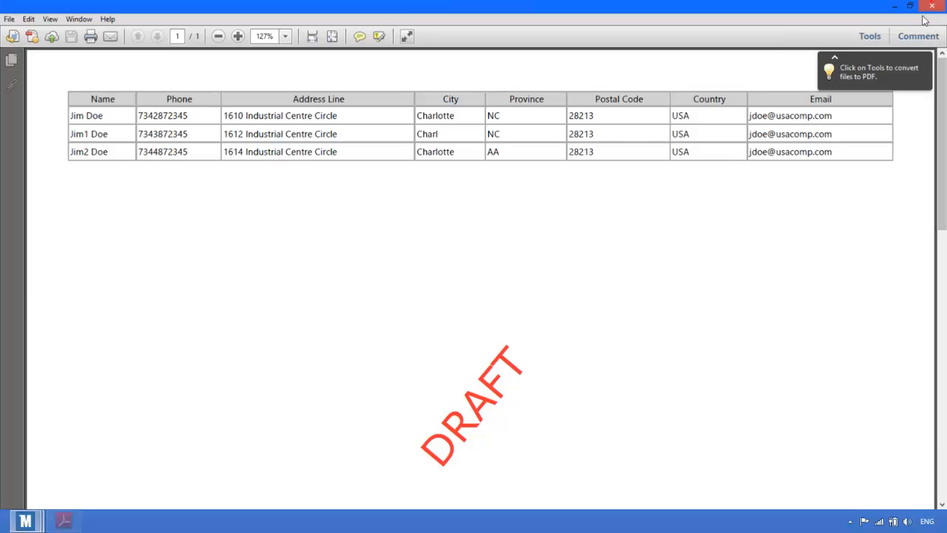
Exit print preview and close the query, discarding its unsaved changes.
click(810, 108)
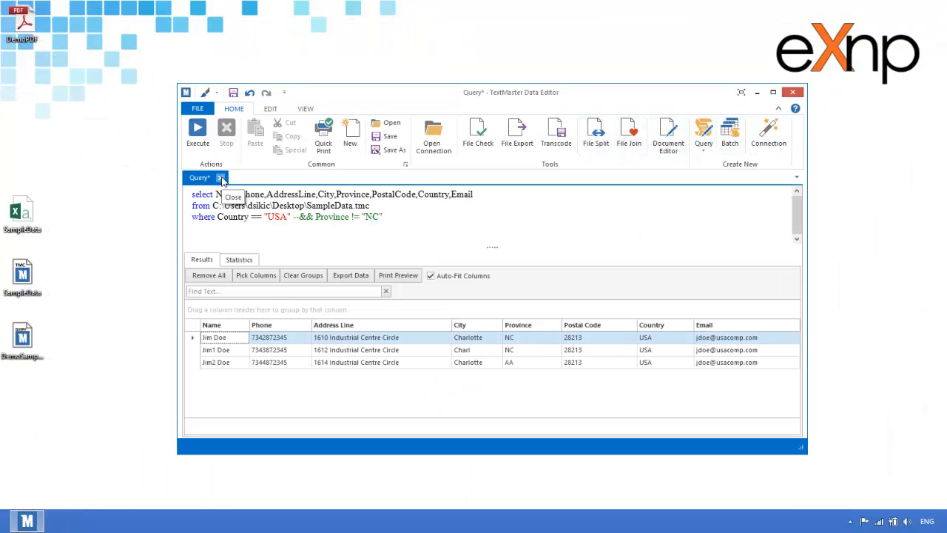
click(220, 178)
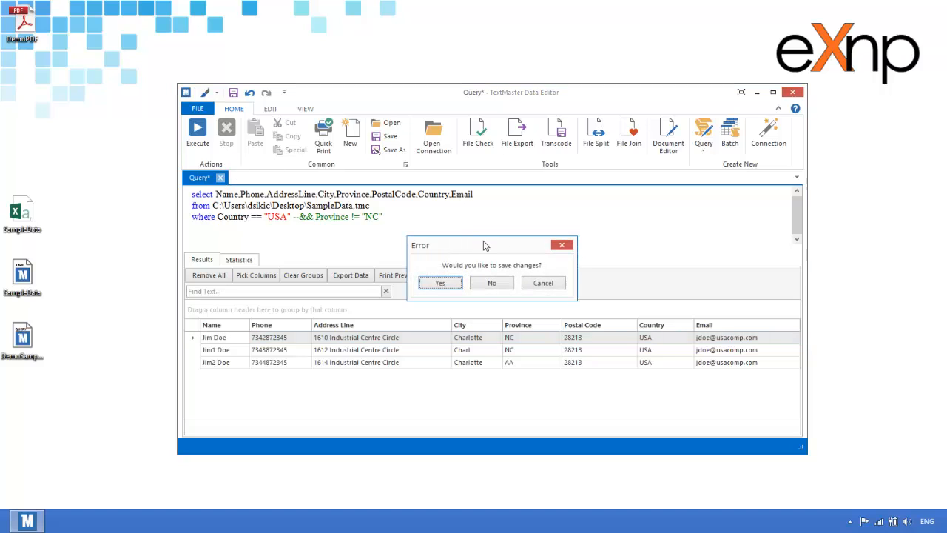
click(492, 281)
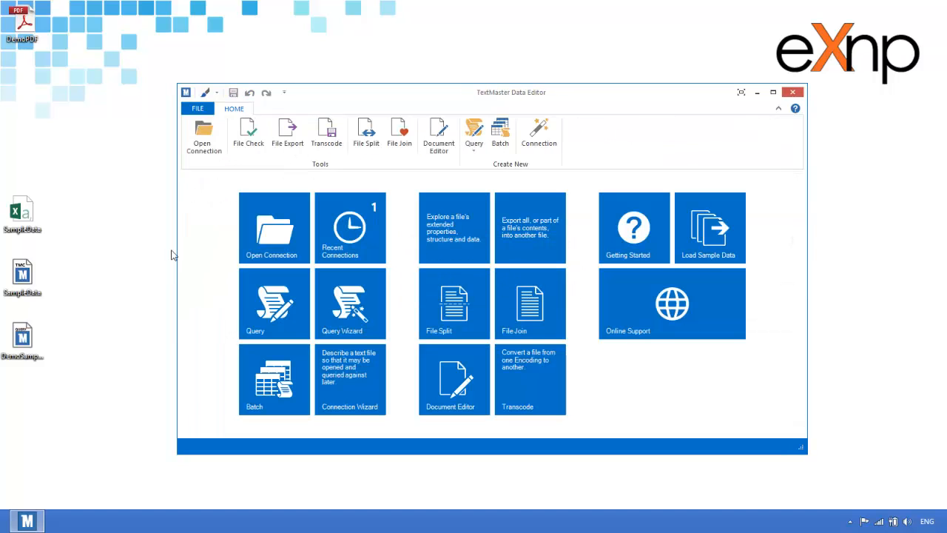